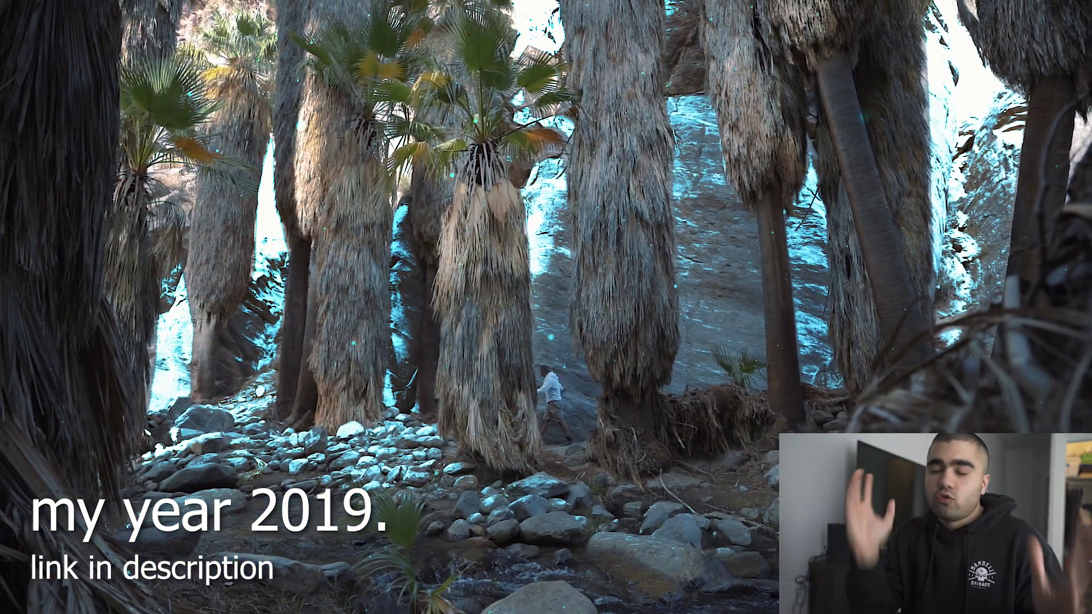
Step: Add an adjustment layer above the running and by-camera clips and trim it to span the cut between them
left_click(432, 398)
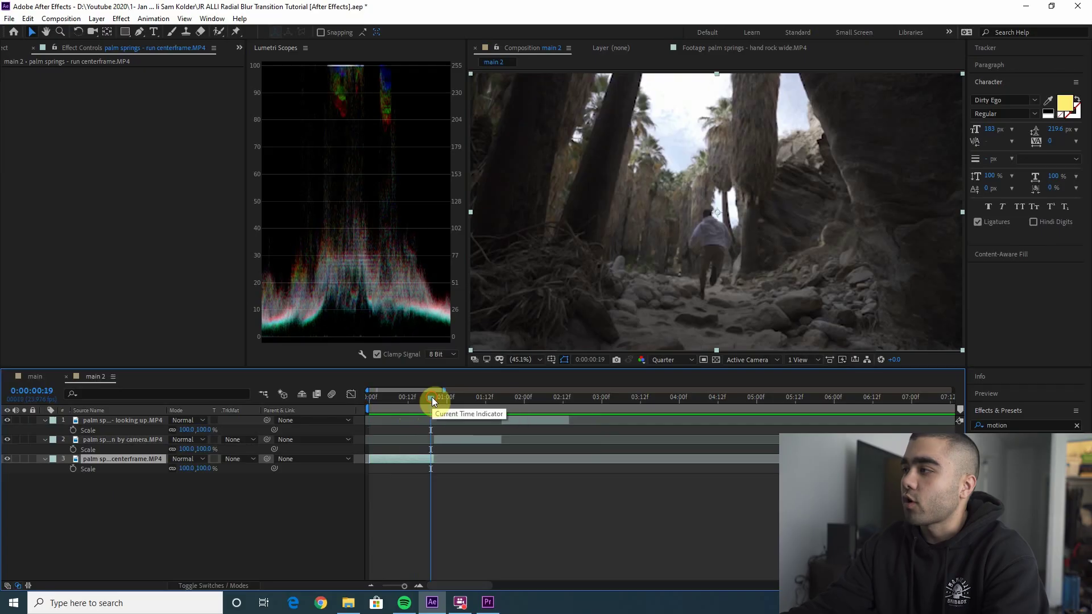
left_click(188, 468)
right_click(39, 450)
mouse_move(68, 463)
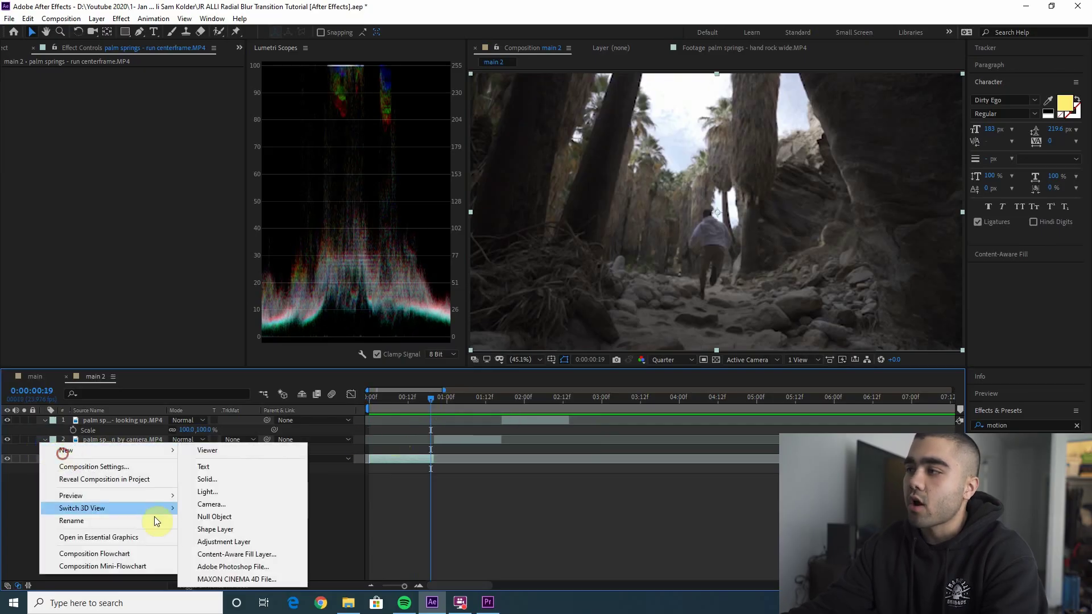
left_click(207, 541)
left_click_drag(142, 458, 149, 439)
left_click(408, 407)
key("alt+]")
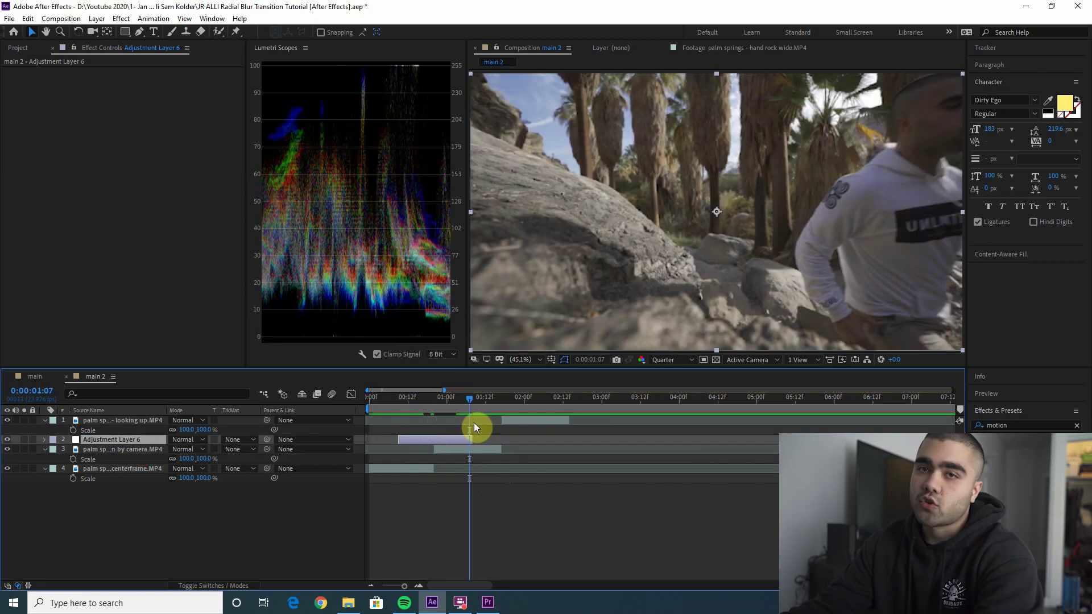
Step: Find the Motion Tile effect and apply it to the adjustment layer
key("ctrl+5")
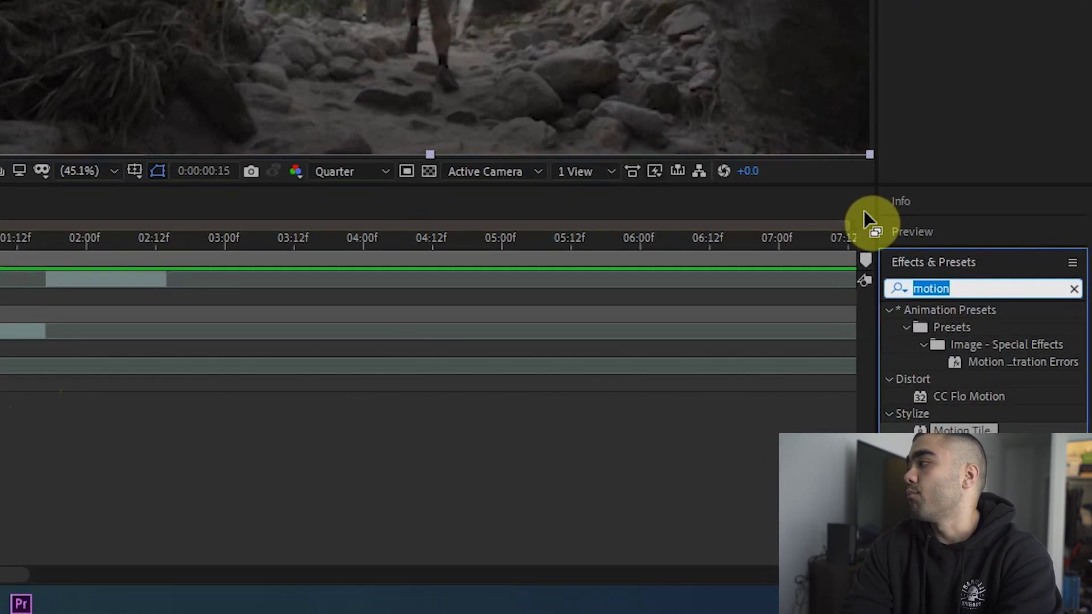
type("motion ")
type("tile")
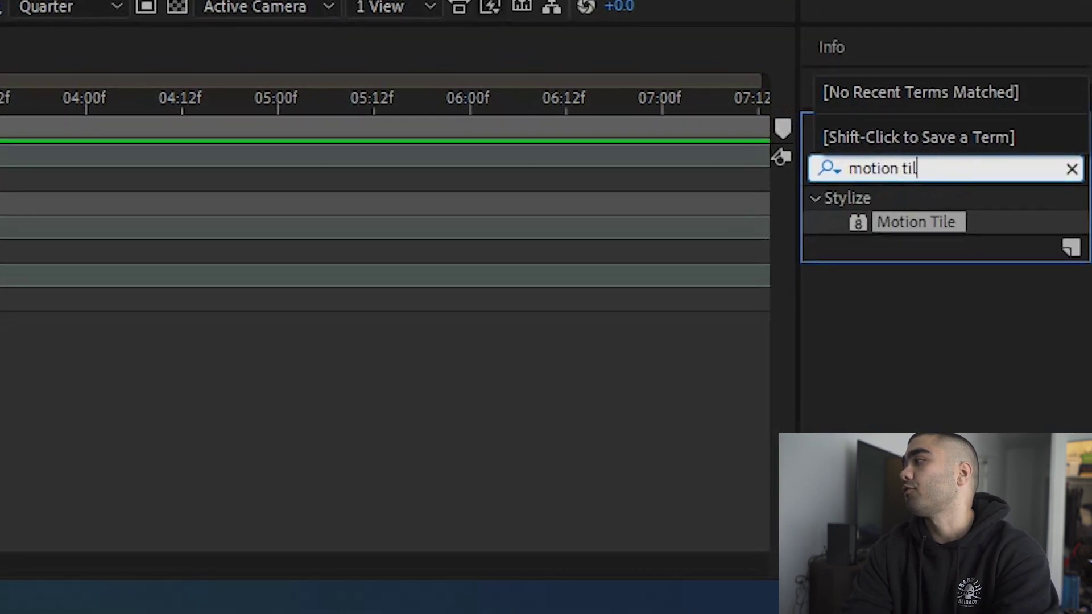
left_click_drag(893, 225, 443, 440)
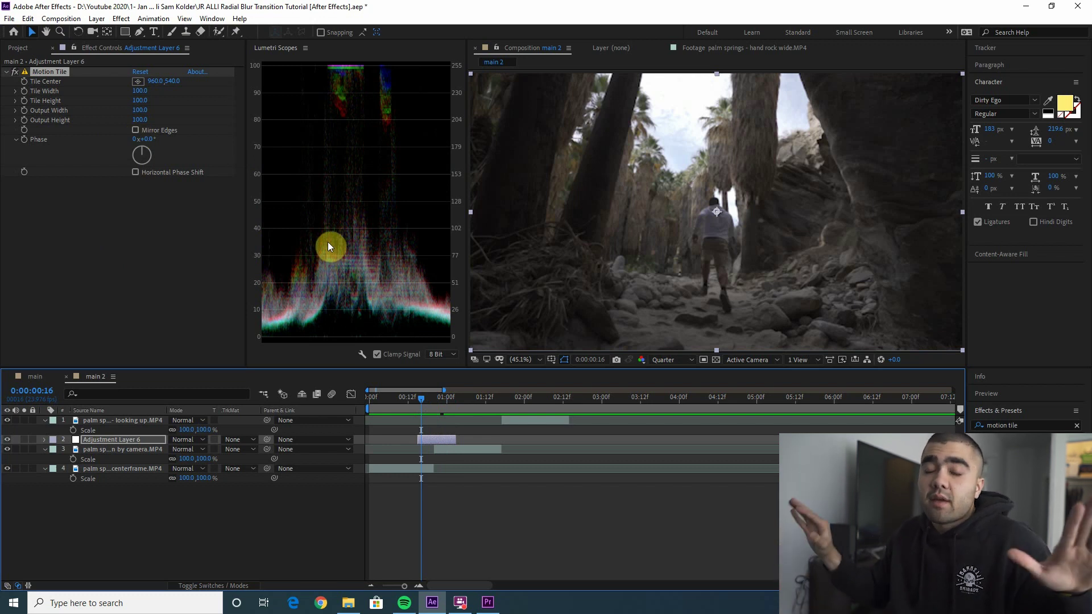
left_click(425, 473)
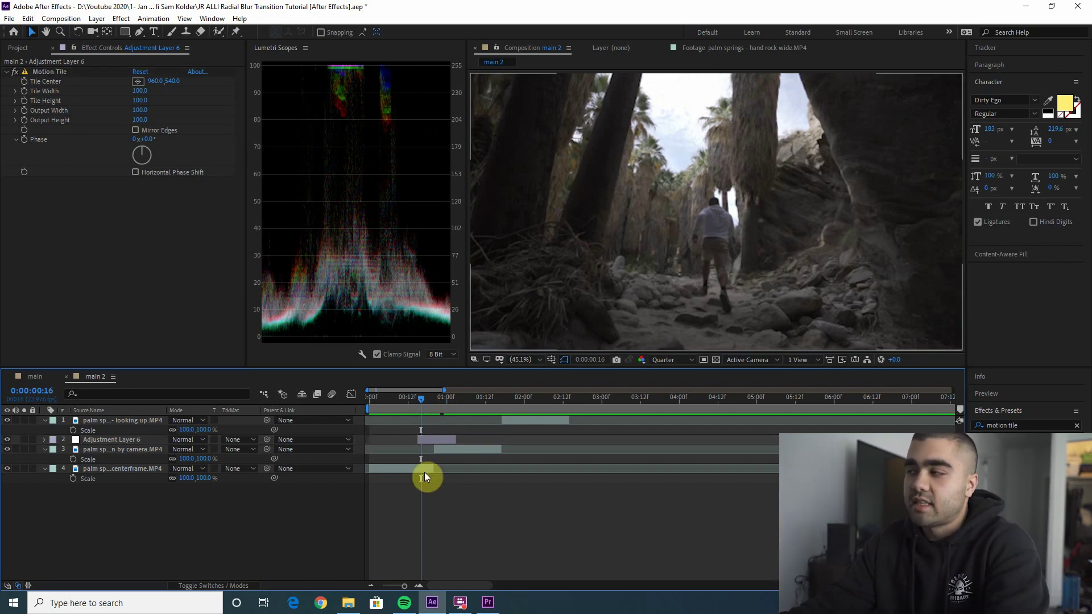
left_click(395, 437)
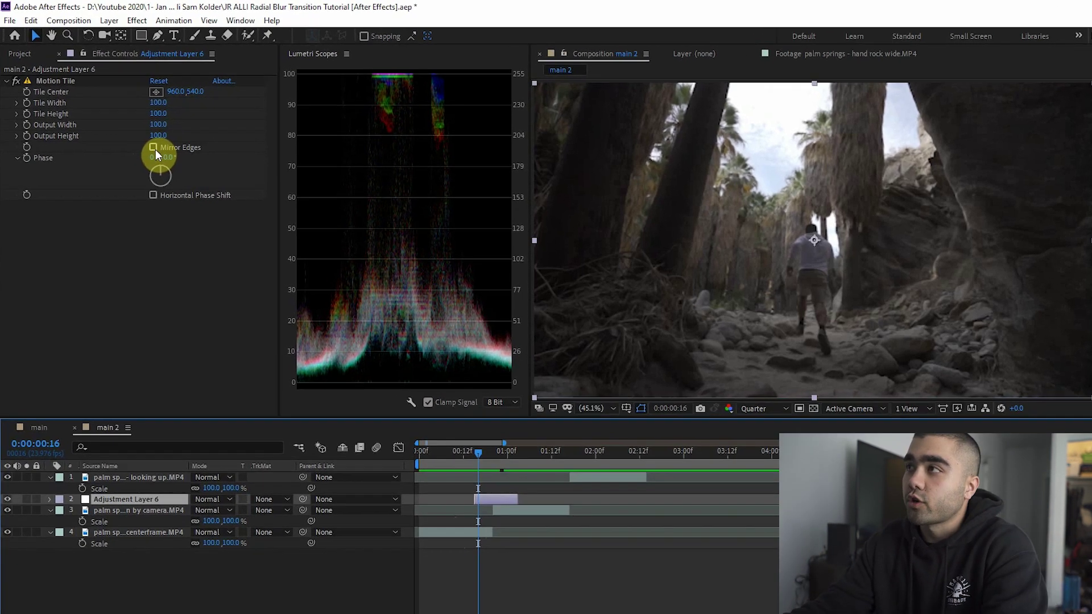
Step: Turn on Mirror Edges in Motion Tile and set both Output Width and Output Height to 200
left_click(153, 148)
left_click(158, 124)
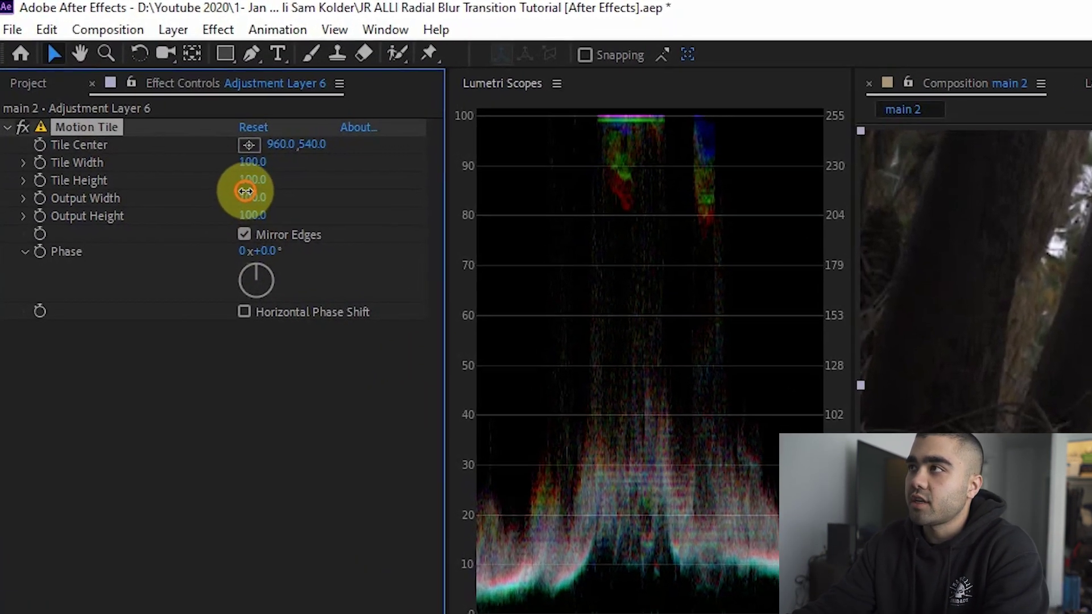
type("2")
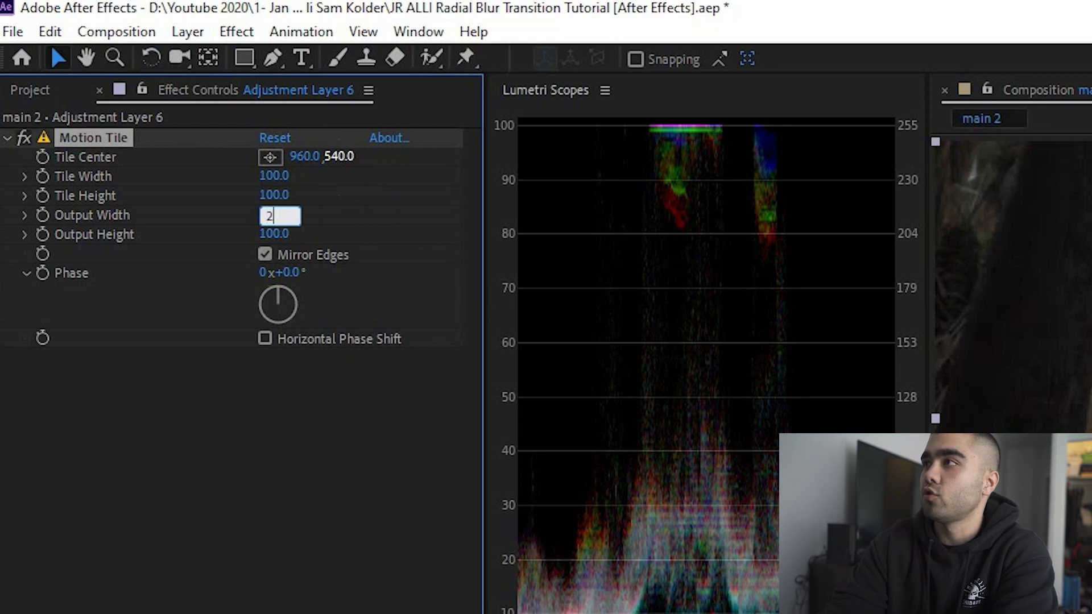
type("300")
key("Return")
left_click(275, 230)
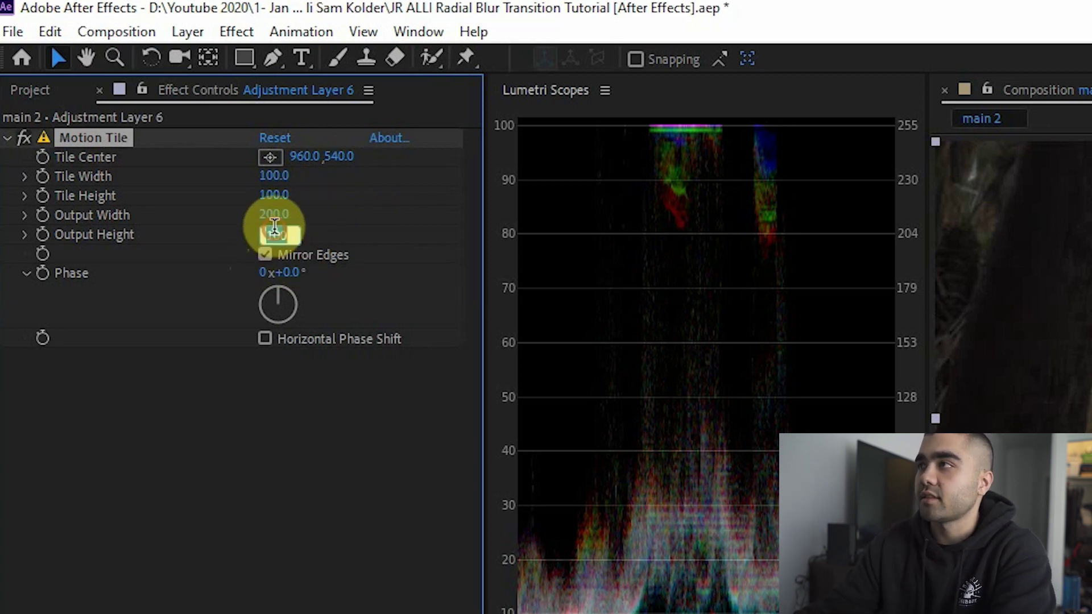
key("Return")
Step: Try scaling the image down with a Transform effect to preview the mirrored edges, and delete that effect
left_click(1025, 424)
type("transform")
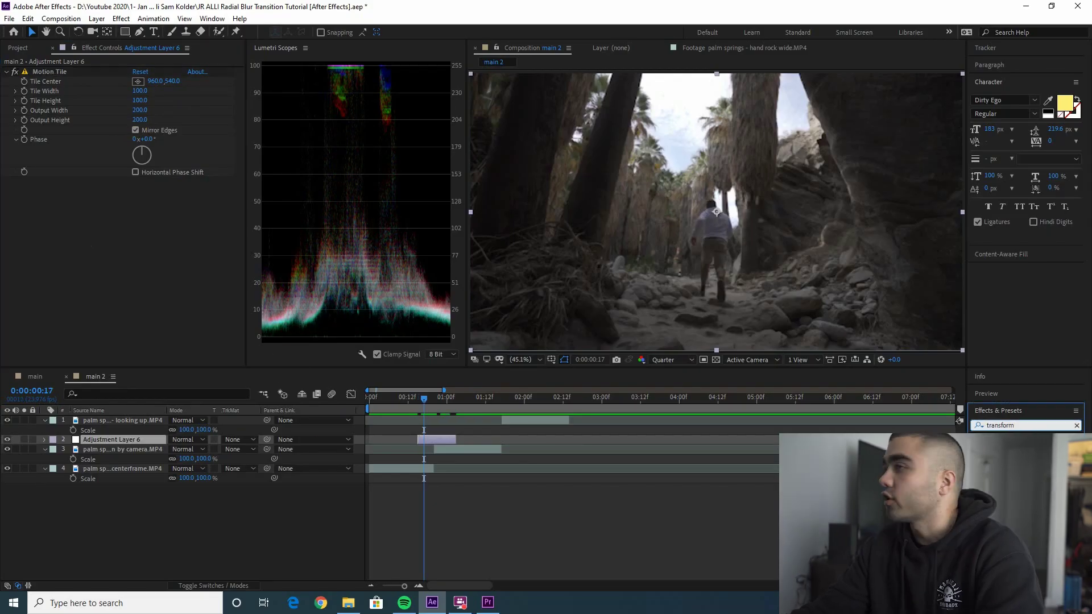
left_click_drag(1010, 458, 90, 292)
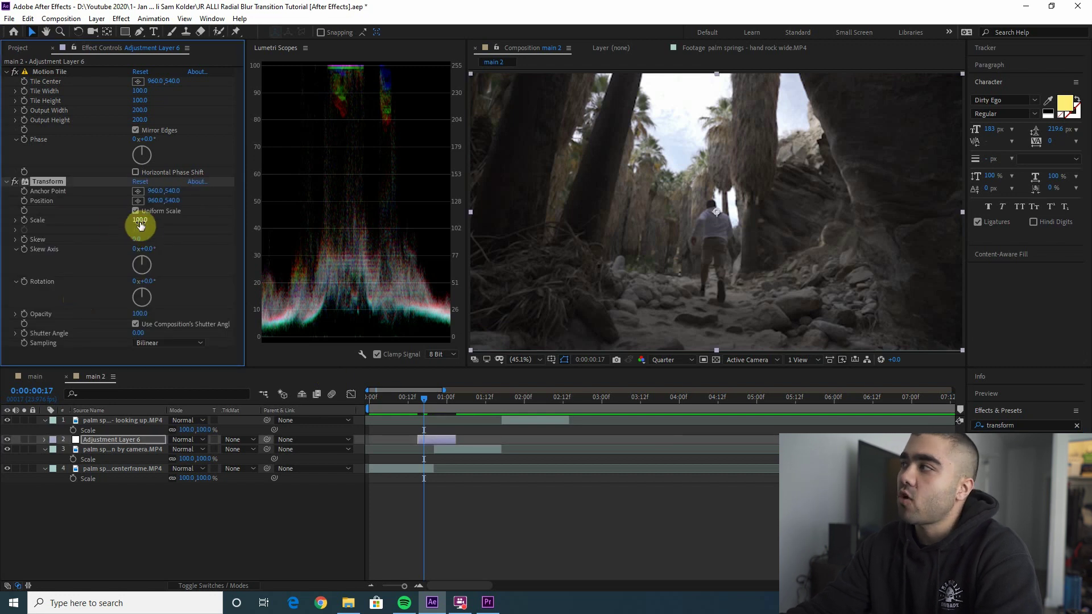
left_click_drag(140, 226, 99, 207)
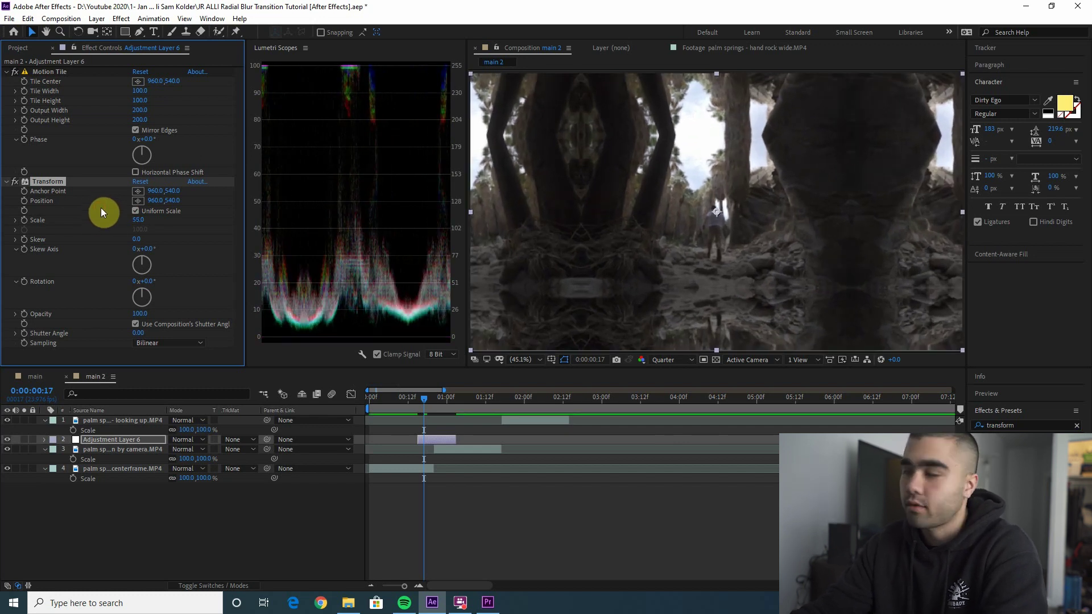
key("Delete")
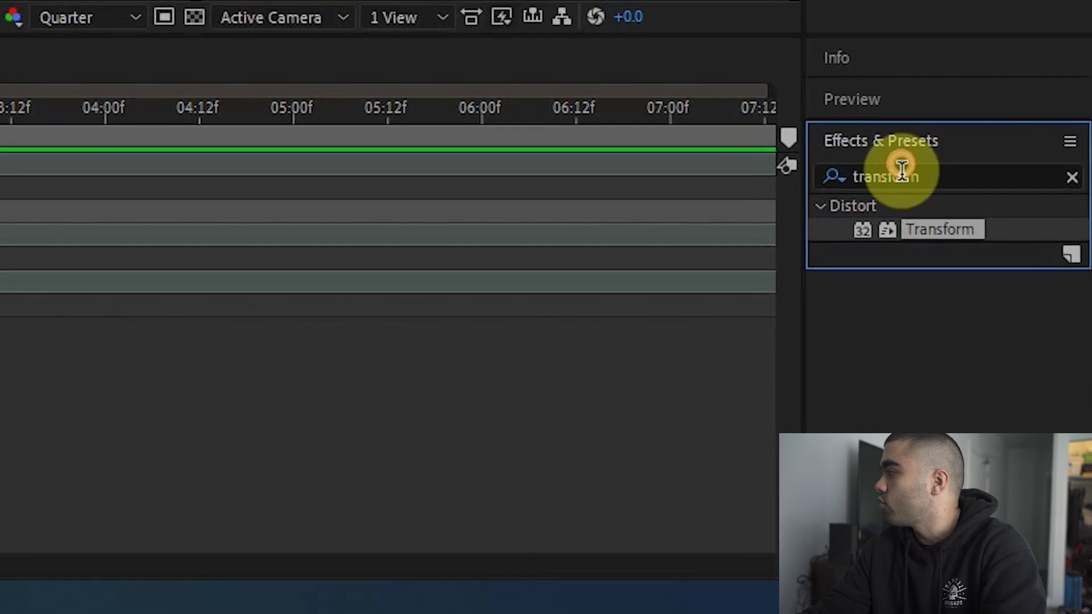
Step: Apply CC Radial Blur to the adjustment layer with the Fading Zoom type and a quality of 100
double_click(961, 326)
type("radial blur")
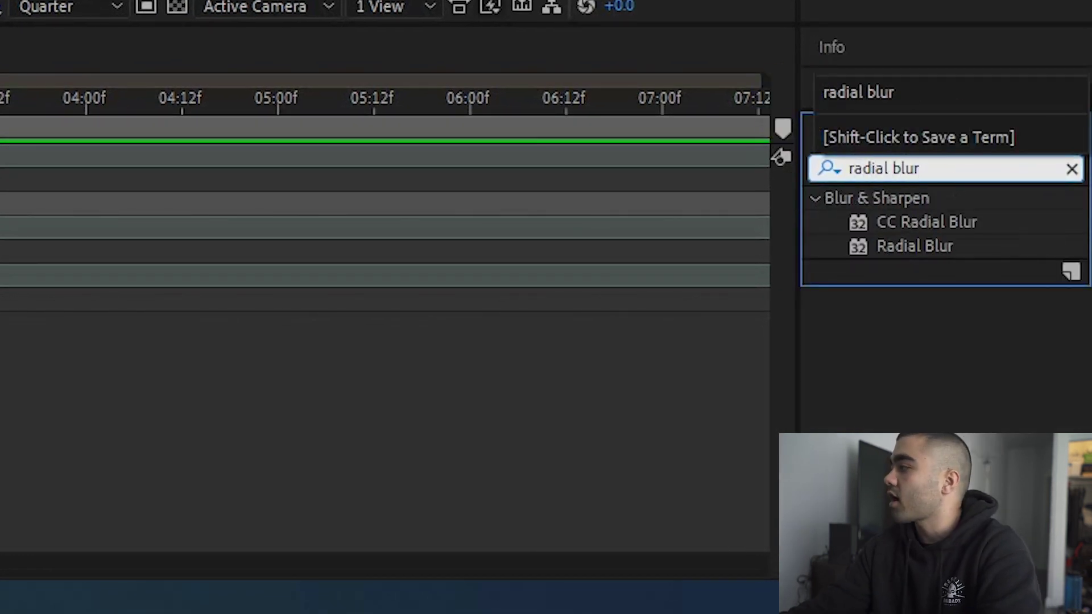
left_click_drag(921, 222, 96, 243)
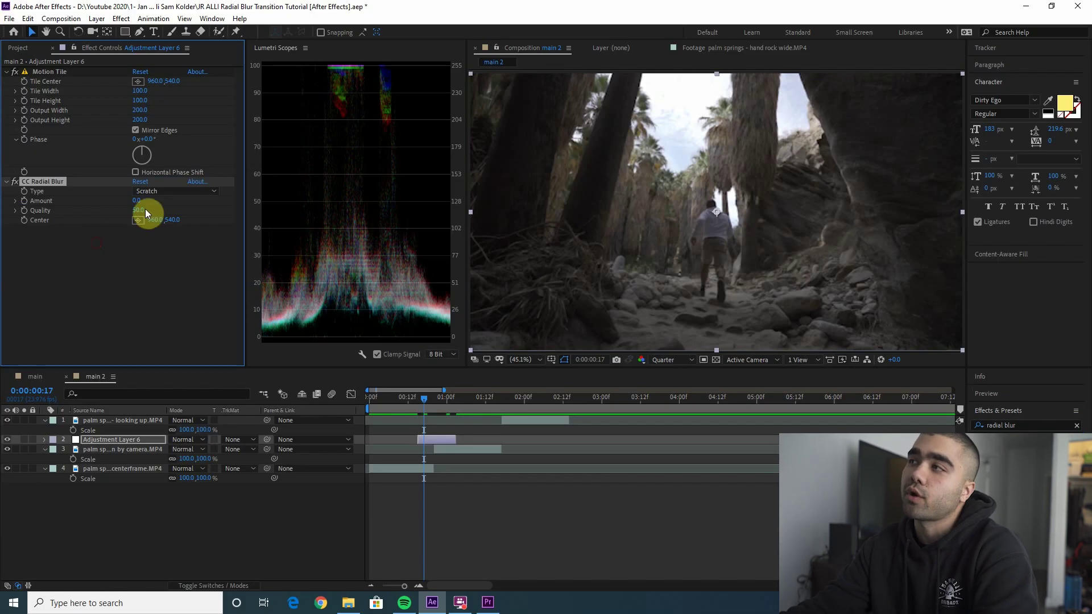
left_click(176, 191)
left_click(168, 207)
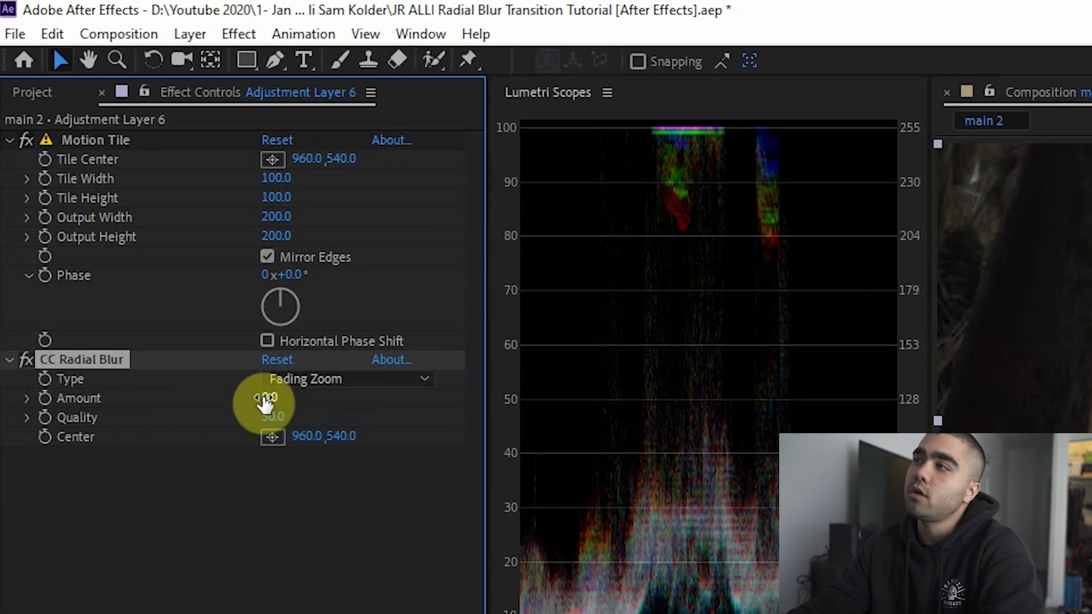
left_click_drag(265, 401, 462, 429)
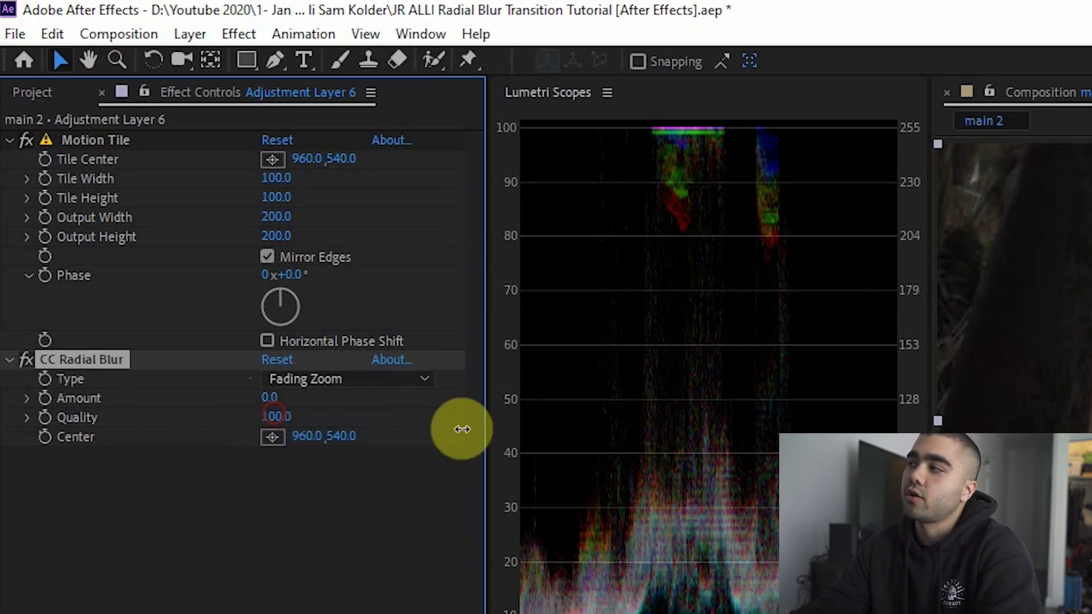
Step: Keyframe the radial blur amount at 0 on 0:00:00:15 and at -25 on the first clip's last frame, 0:00:00:19
left_click(419, 405)
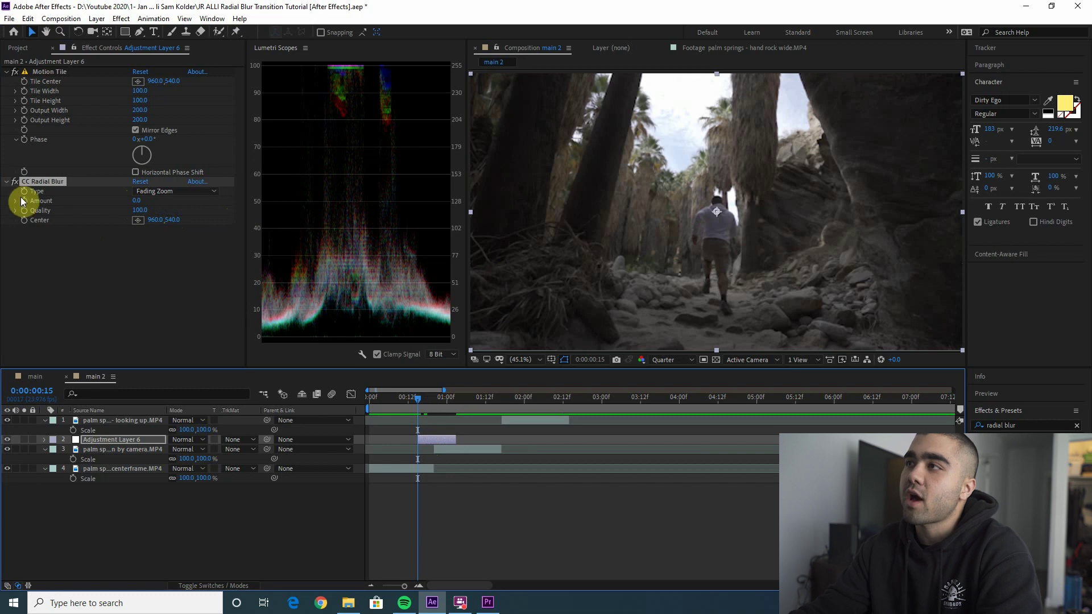
left_click(38, 215)
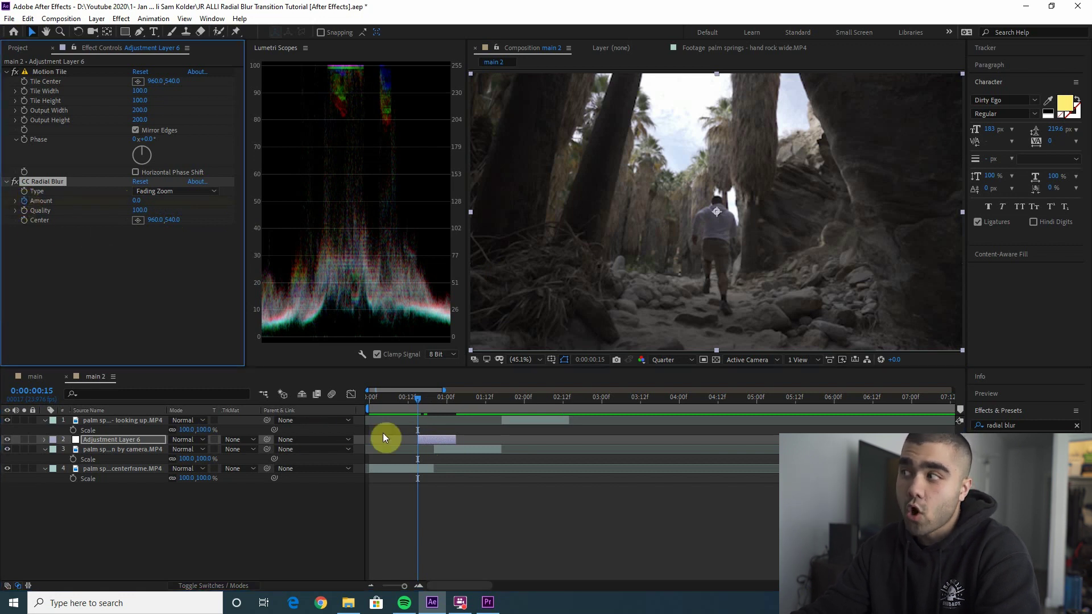
left_click_drag(422, 407, 432, 402)
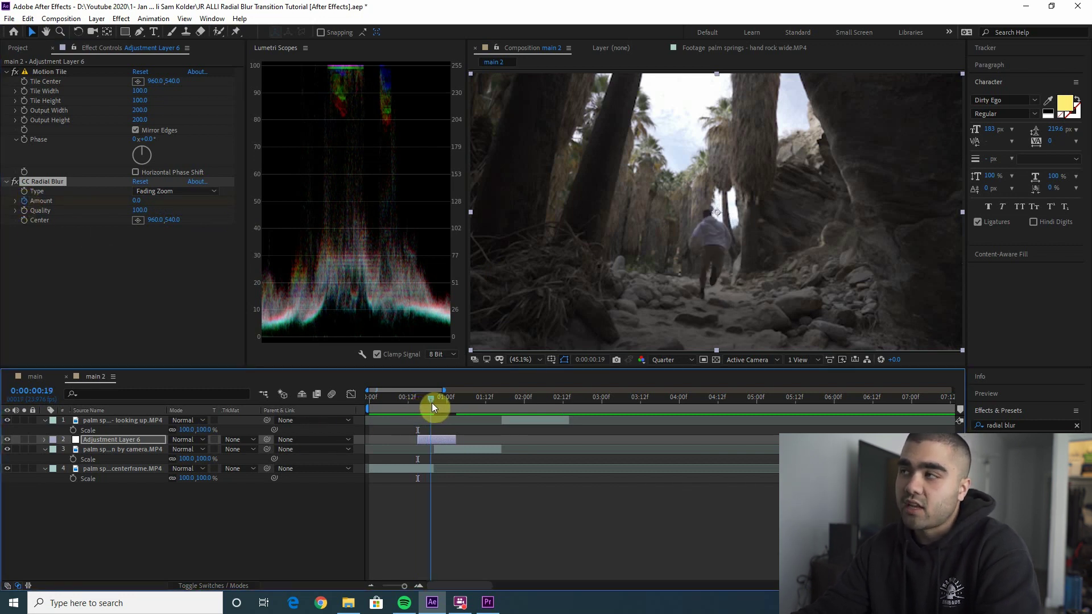
left_click(138, 201)
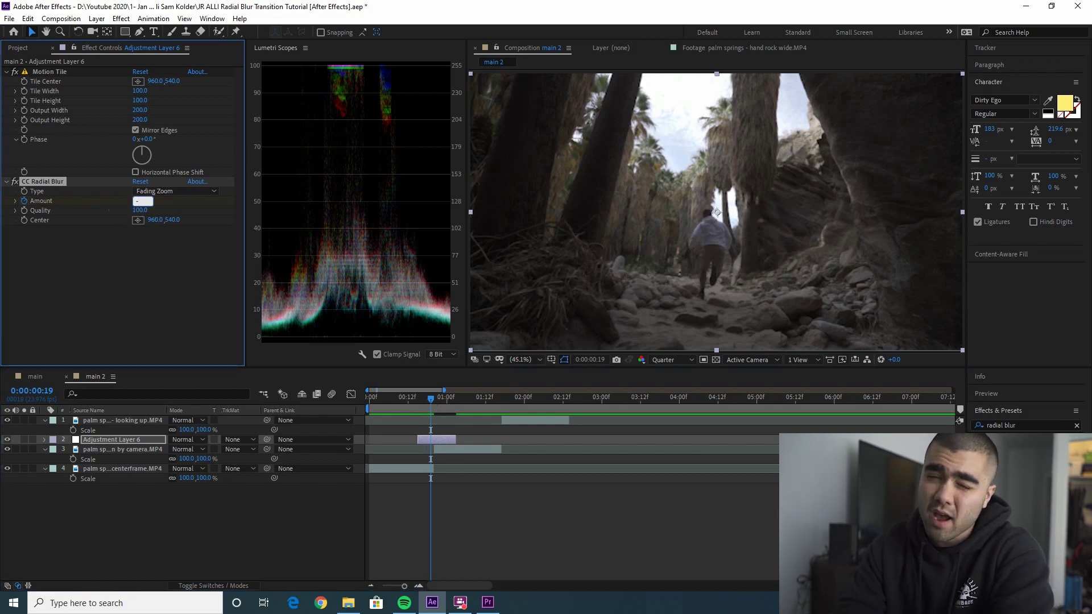
type("-25")
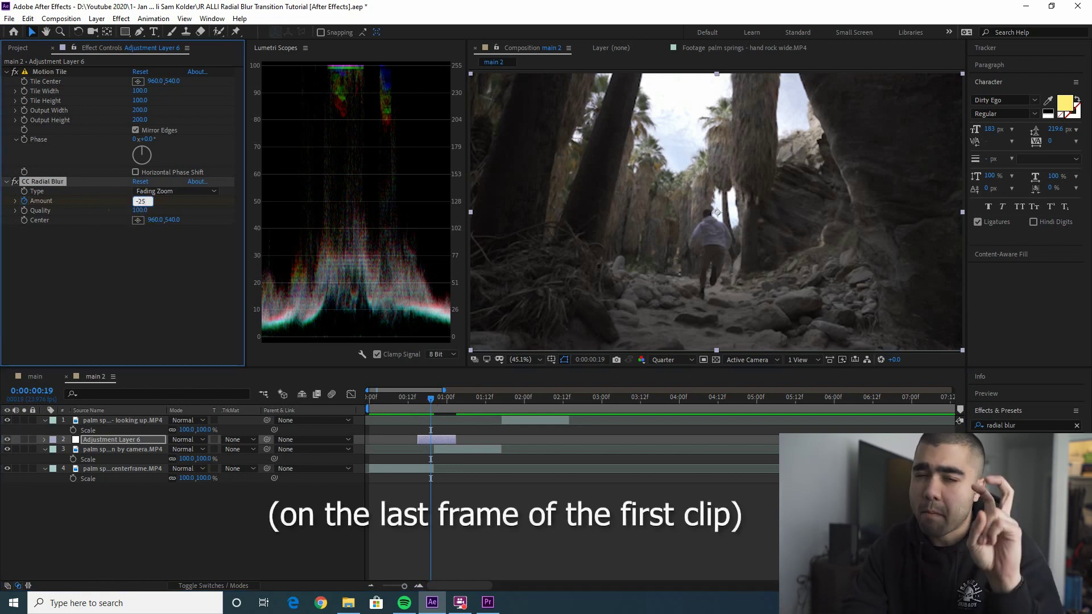
left_click(127, 209)
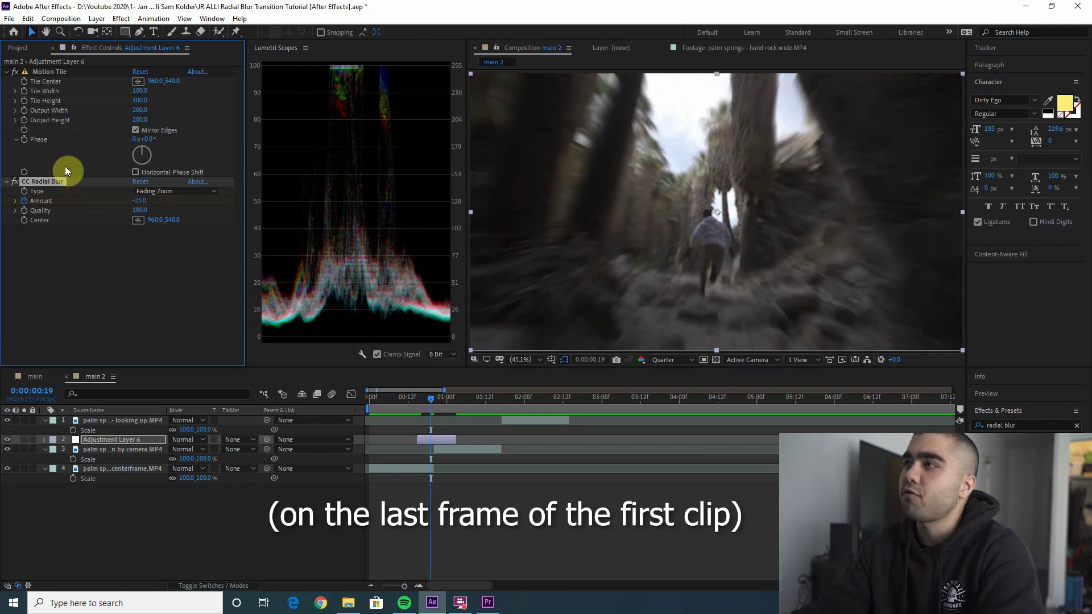
Step: Disable and re-enable Motion Tile to compare the frame edges with and without it
left_click(15, 74)
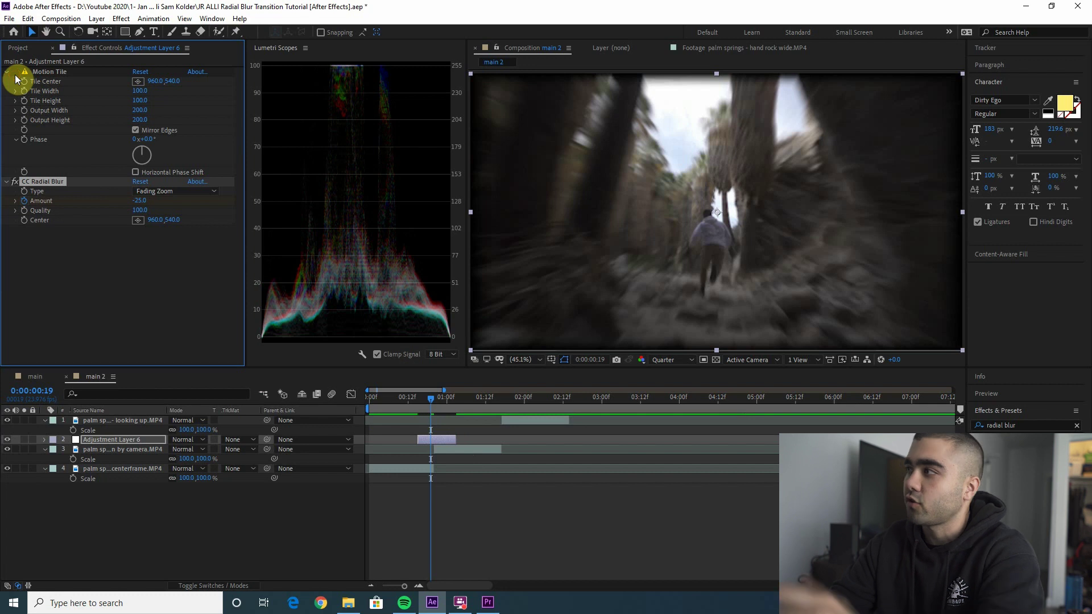
left_click(16, 75)
left_click(15, 75)
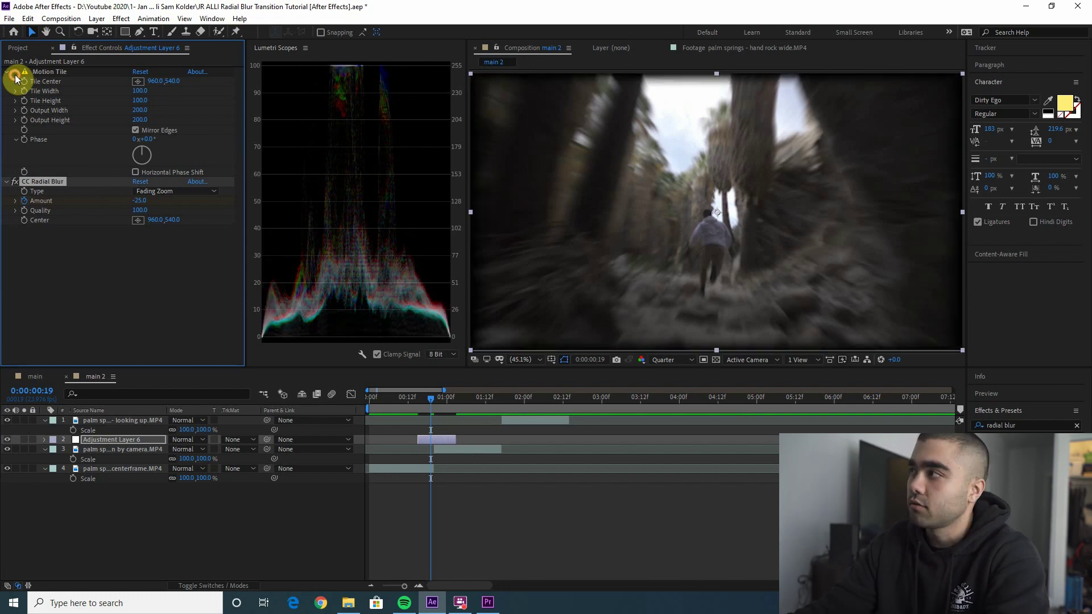
left_click(15, 73)
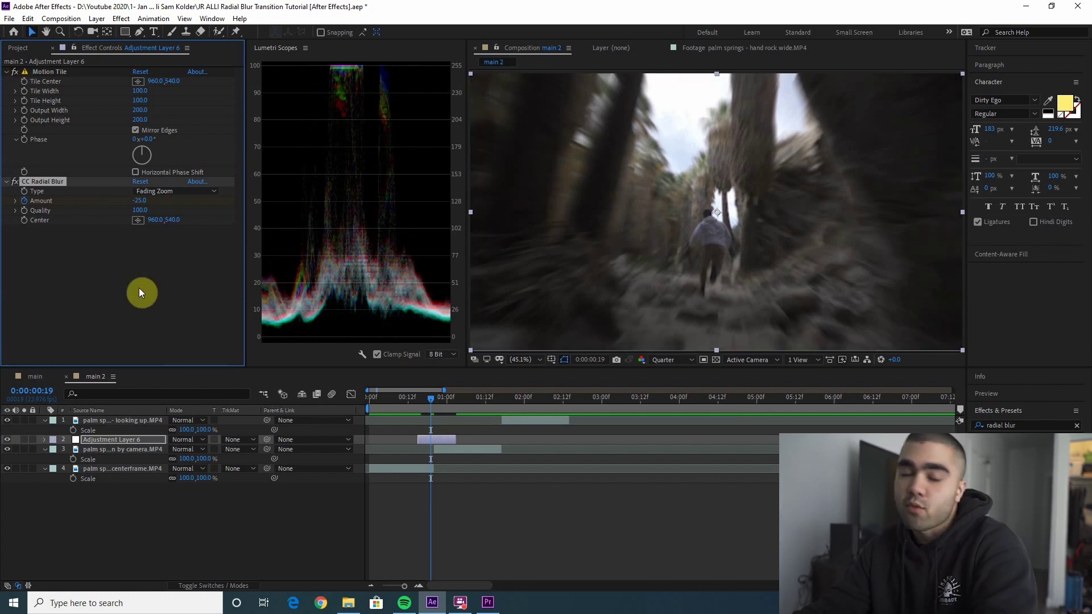
Step: Keyframe the radial blur amount at 25 on the second clip's first frame, 0:00:00:20, and at 0 on 0:00:01:01
left_click_drag(428, 407, 434, 407)
key("u")
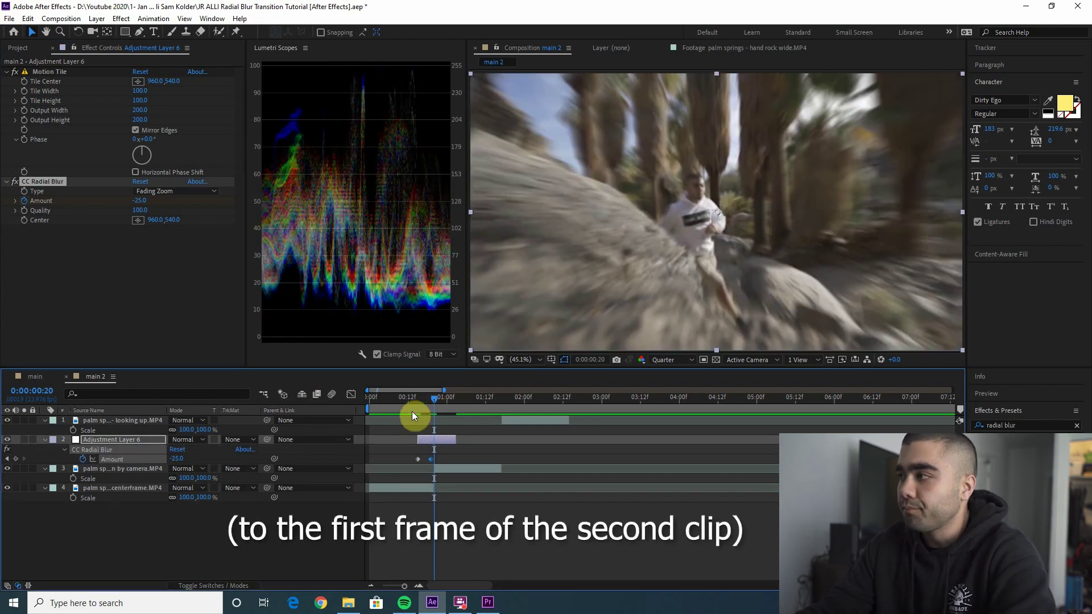
left_click(145, 204)
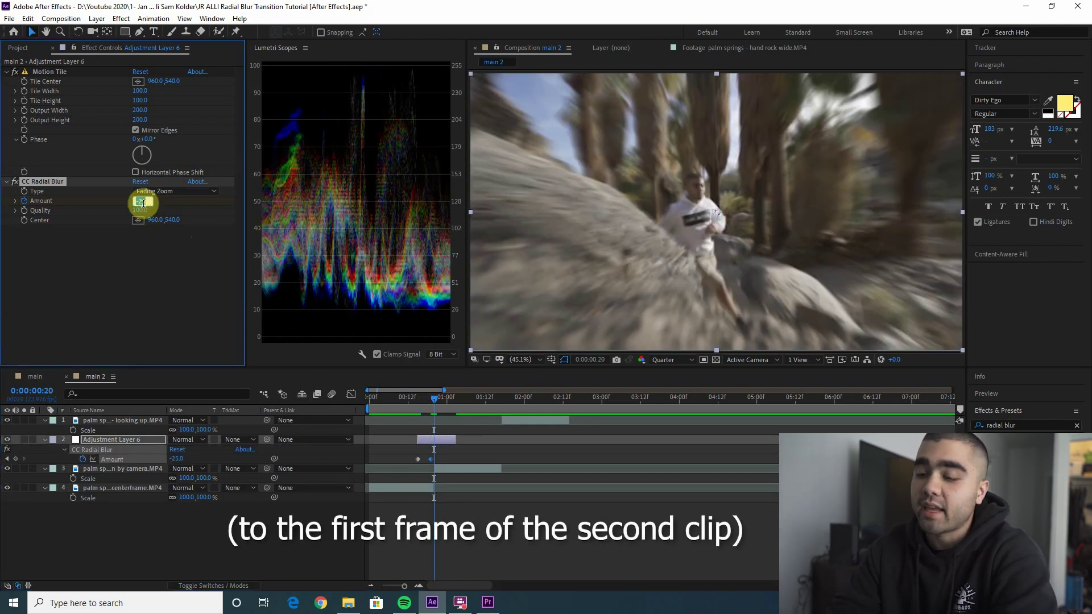
type("25")
key("Return")
left_click_drag(434, 413, 452, 404)
left_click(138, 203)
type("0")
key("Return")
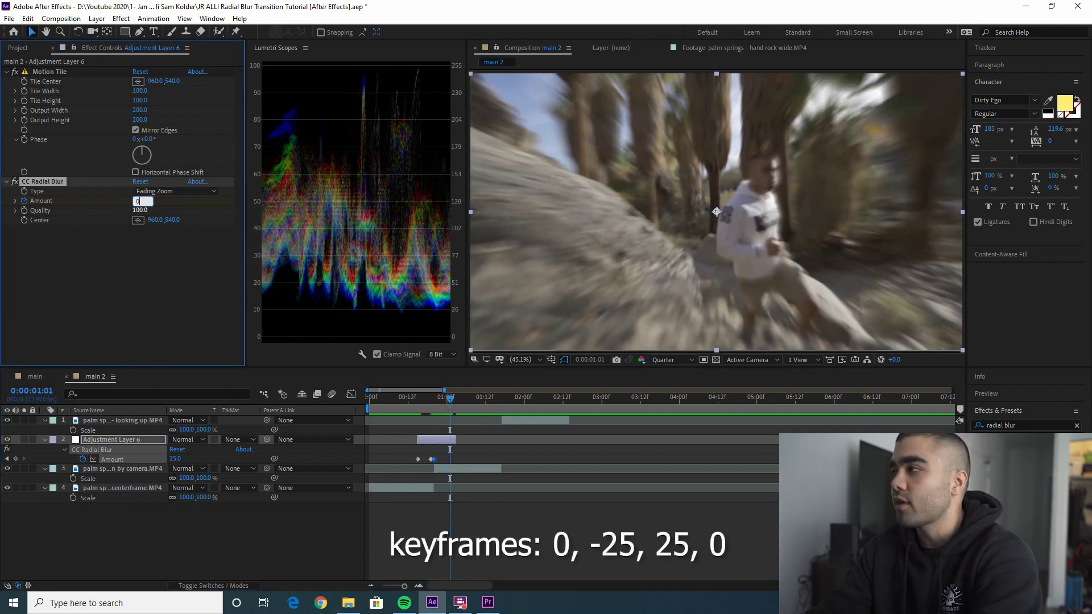
Step: Play back and scrub through the cut between the first two clips to review the radial blur transition
left_click_drag(432, 411, 419, 405)
key("space")
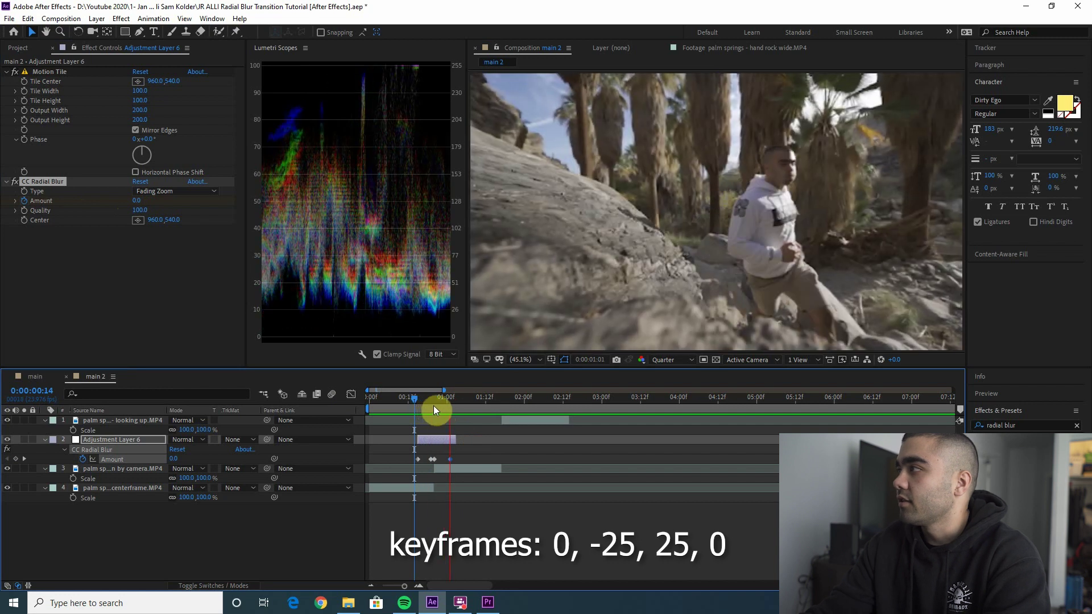
key("space")
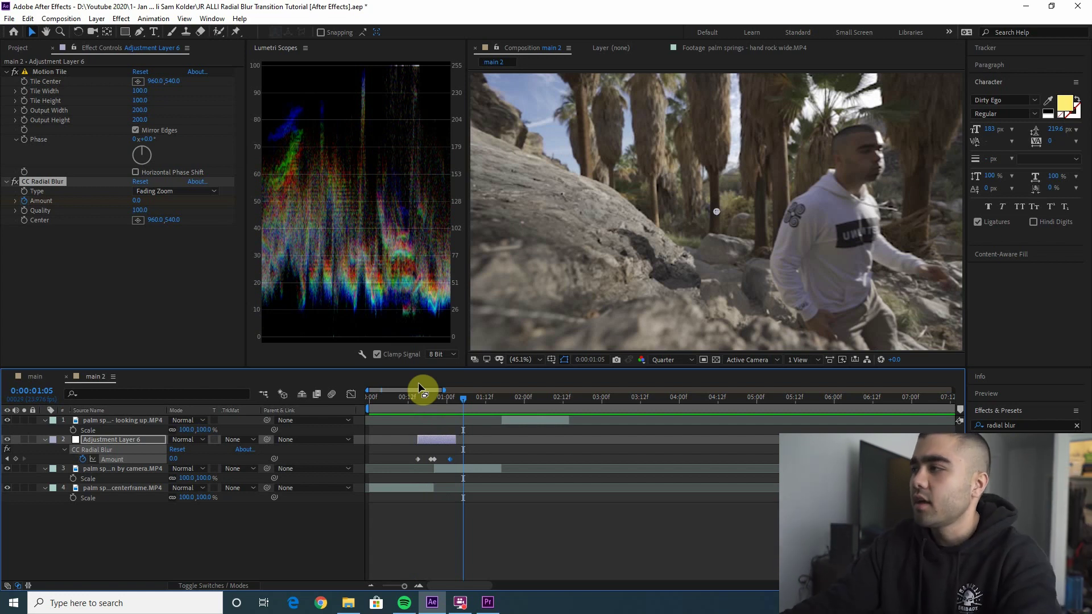
left_click(437, 402)
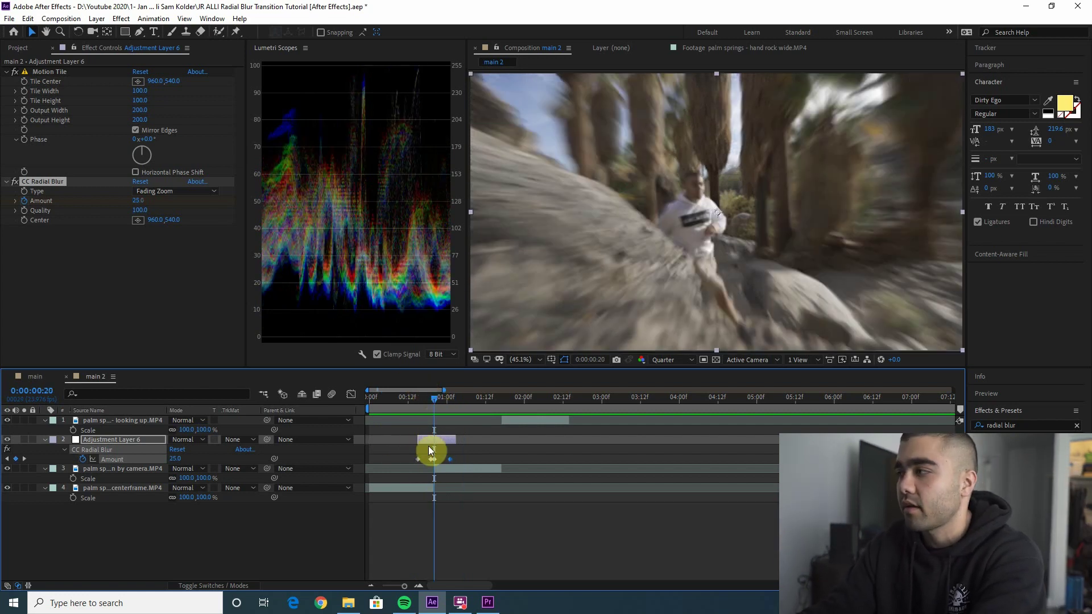
mouse_move(432, 411)
left_mouse_down()
mouse_move(417, 402)
mouse_move(466, 401)
mouse_move(398, 404)
mouse_move(448, 405)
mouse_move(430, 405)
left_mouse_up()
key("space")
key("space")
left_click(405, 405)
key("space")
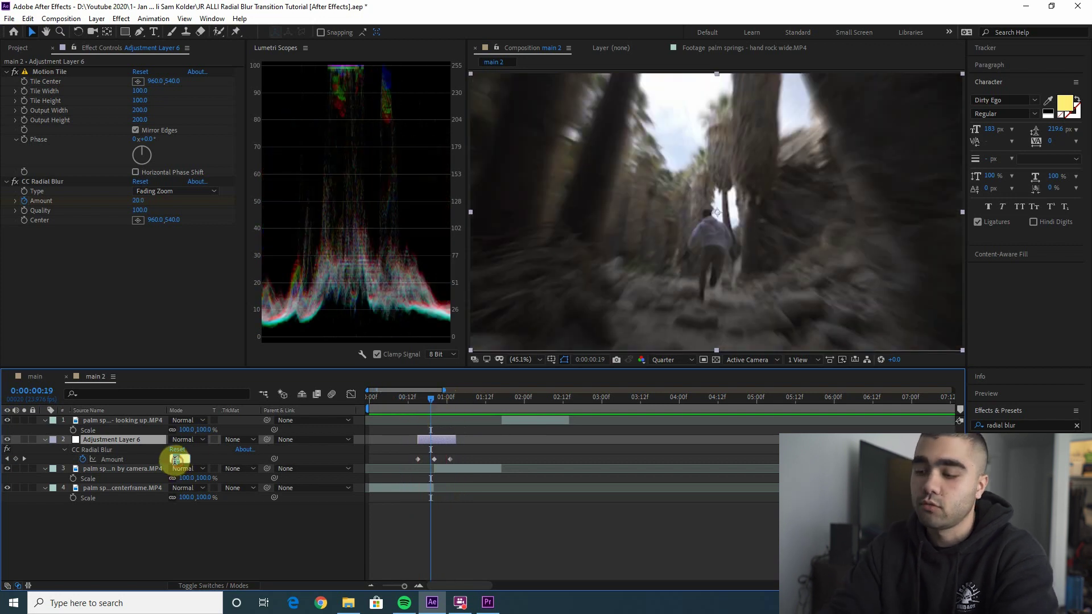
Step: Set the radial blur amount to -25 on 0:00:00:19 and play back the cut between the first two clips
type("-25")
key("Return")
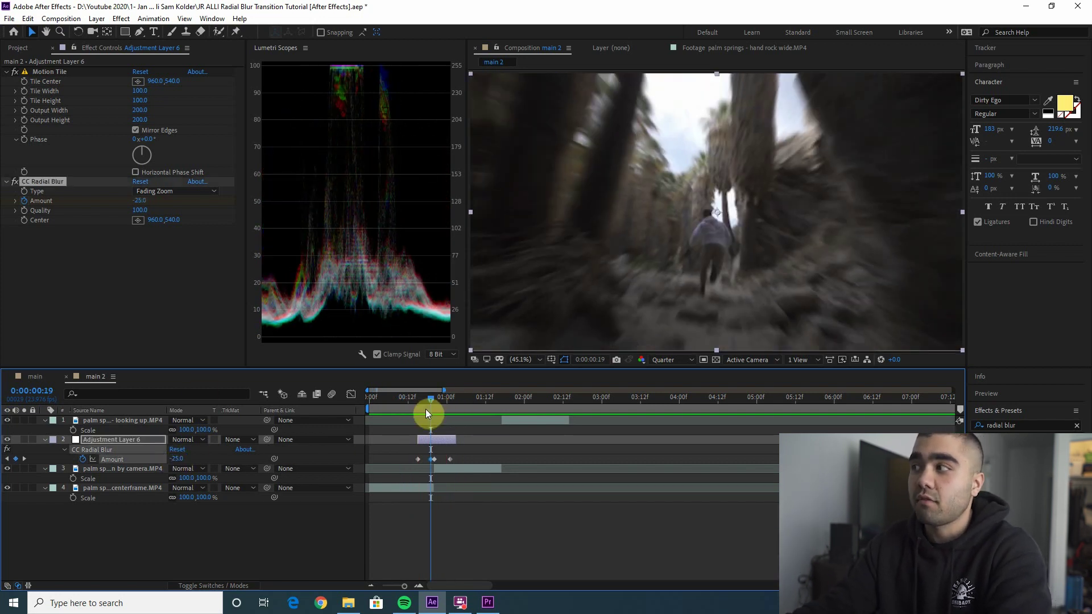
mouse_move(428, 412)
left_mouse_down()
mouse_move(435, 405)
mouse_move(412, 404)
mouse_move(417, 420)
left_mouse_up()
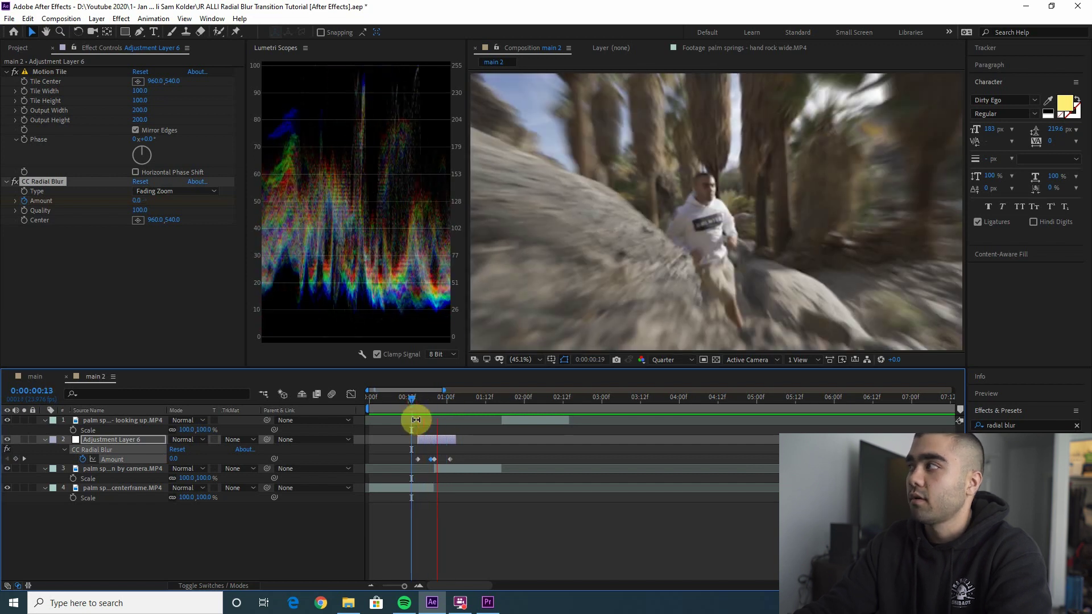
key("space")
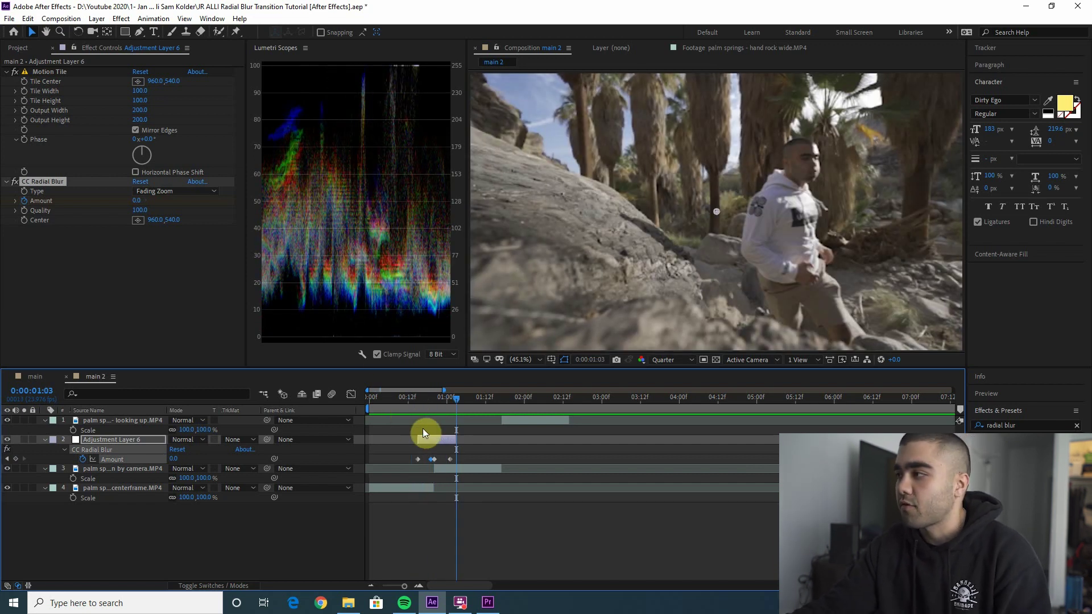
Step: Apply Easy Ease Out to the first radial blur amount keyframe, on 0:00:00:15
left_click(419, 400)
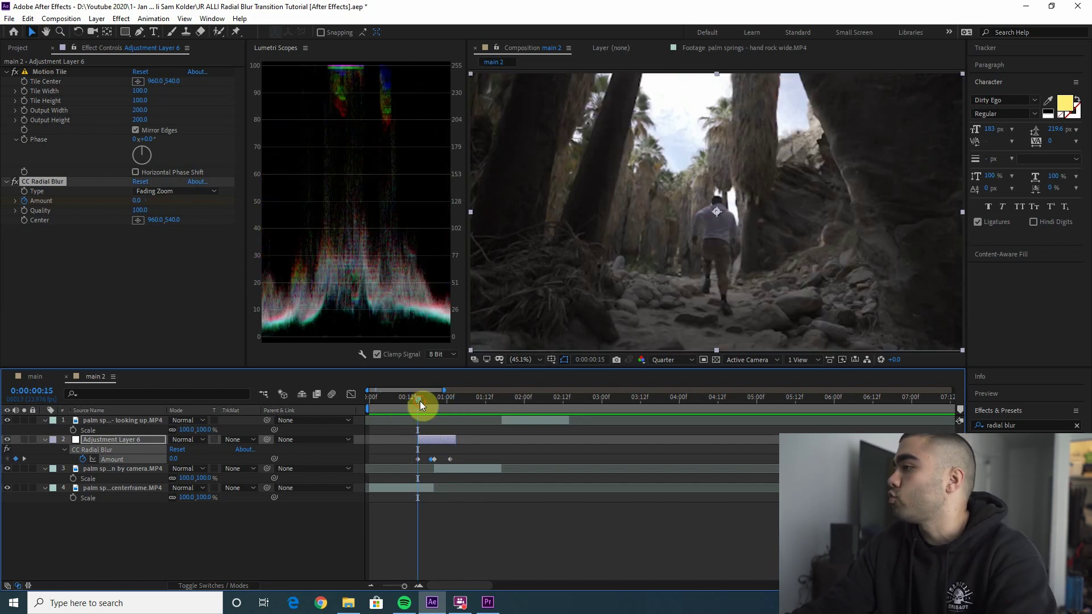
right_click(420, 460)
mouse_move(451, 452)
left_click(605, 517)
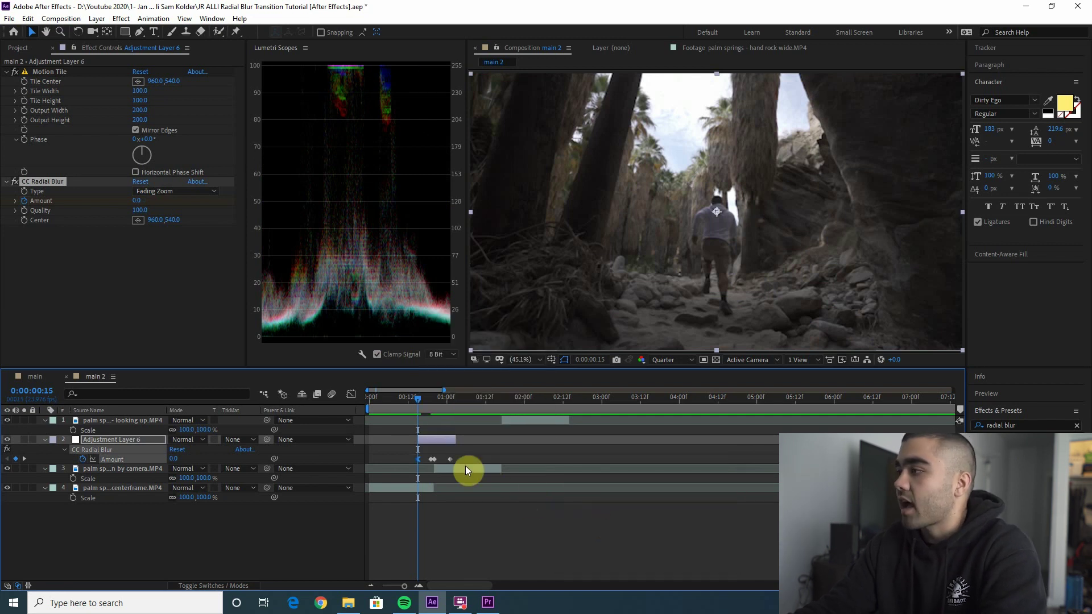
right_click(450, 458)
left_click(501, 438)
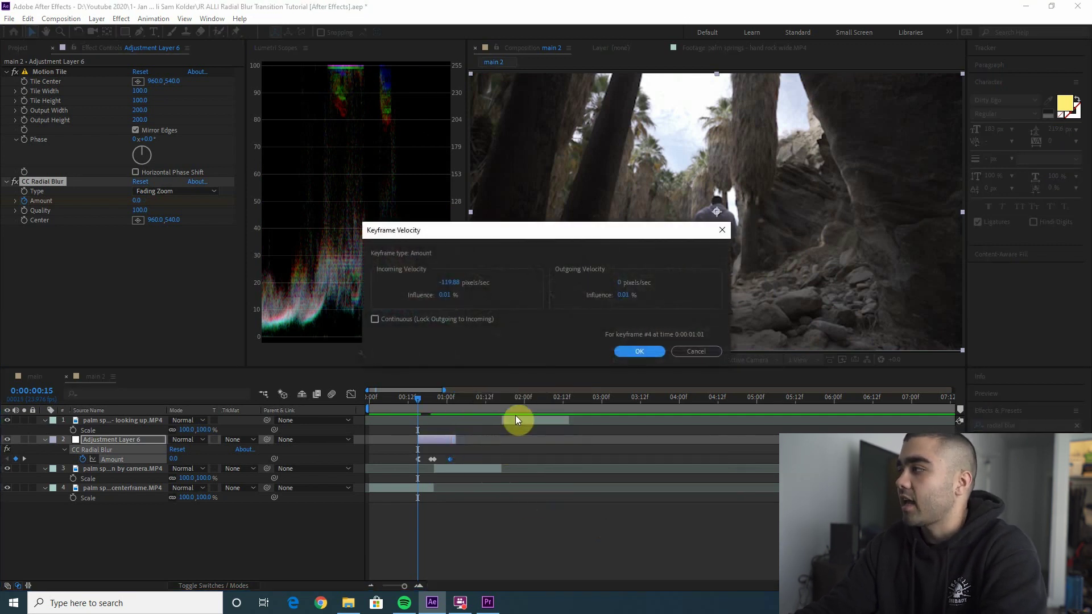
left_click(698, 352)
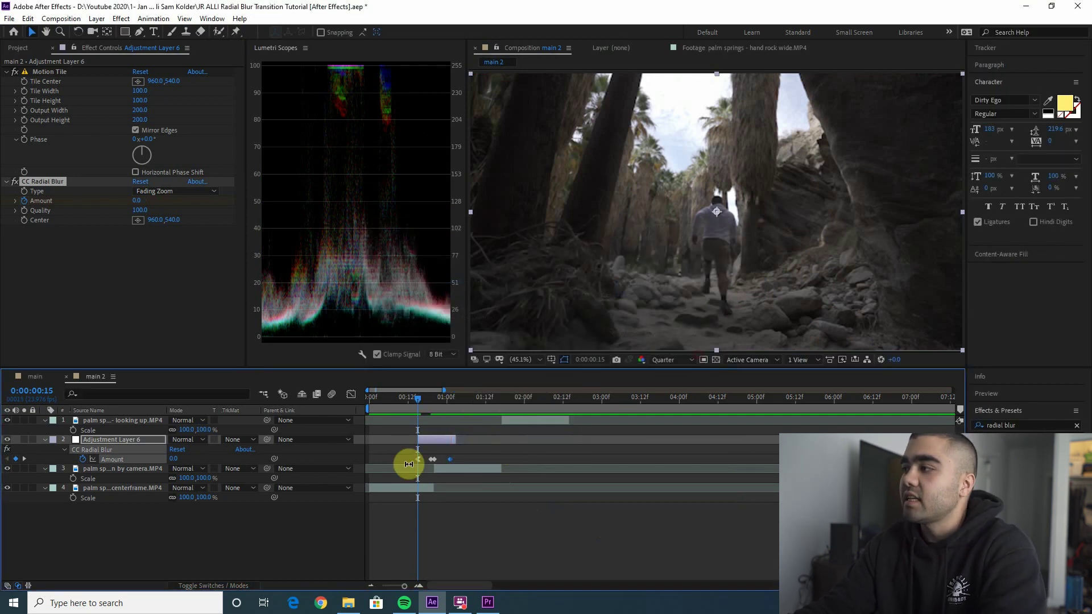
Step: Apply Easy Ease In to the last radial blur amount keyframe, on 0:00:01:01
right_click(449, 459)
mouse_move(481, 456)
left_click(598, 501)
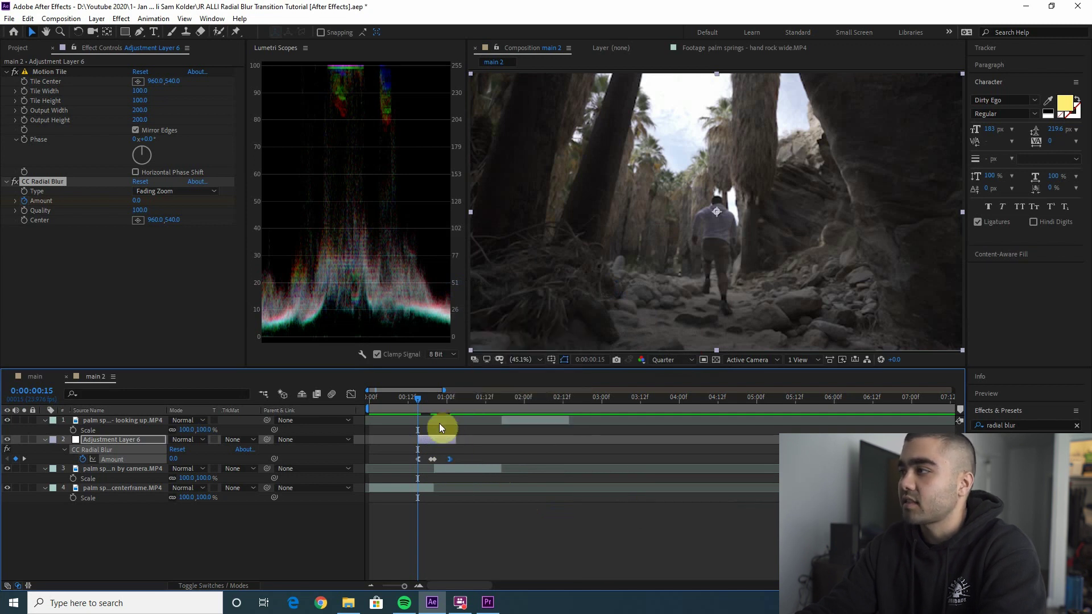
Step: In the graph editor, lengthen the outgoing ease of the first radial blur amount keyframe and the incoming ease of the last one
left_click(348, 397)
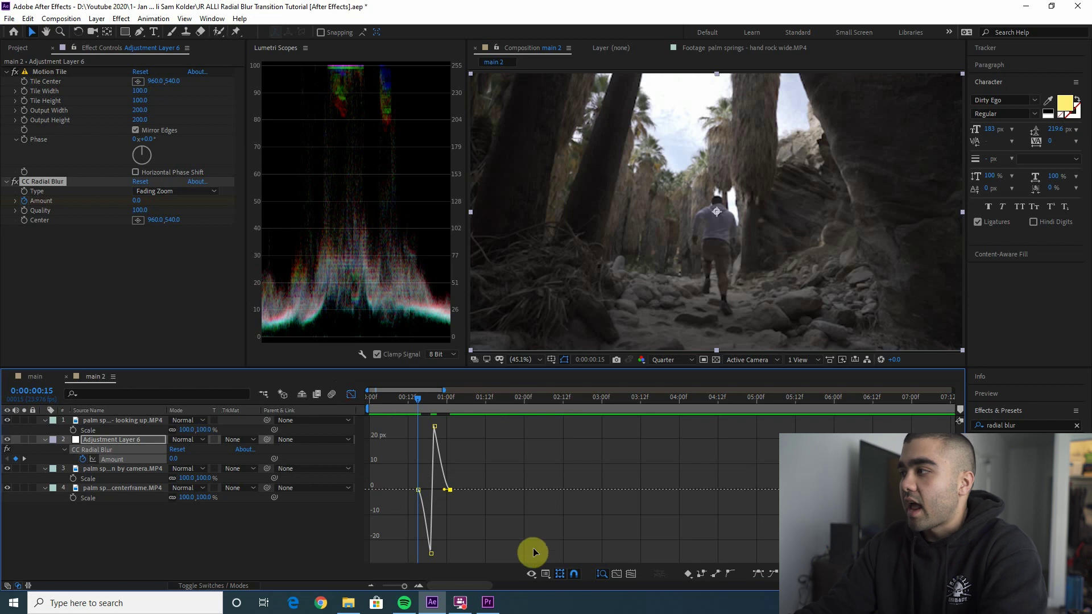
left_click(421, 586)
left_click(421, 586)
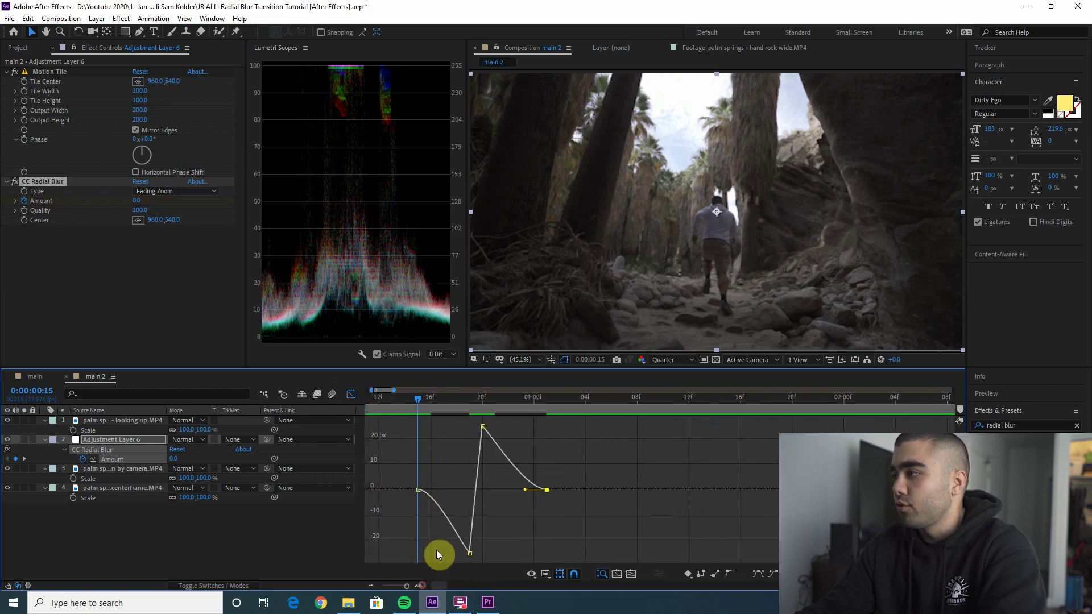
left_click(427, 491)
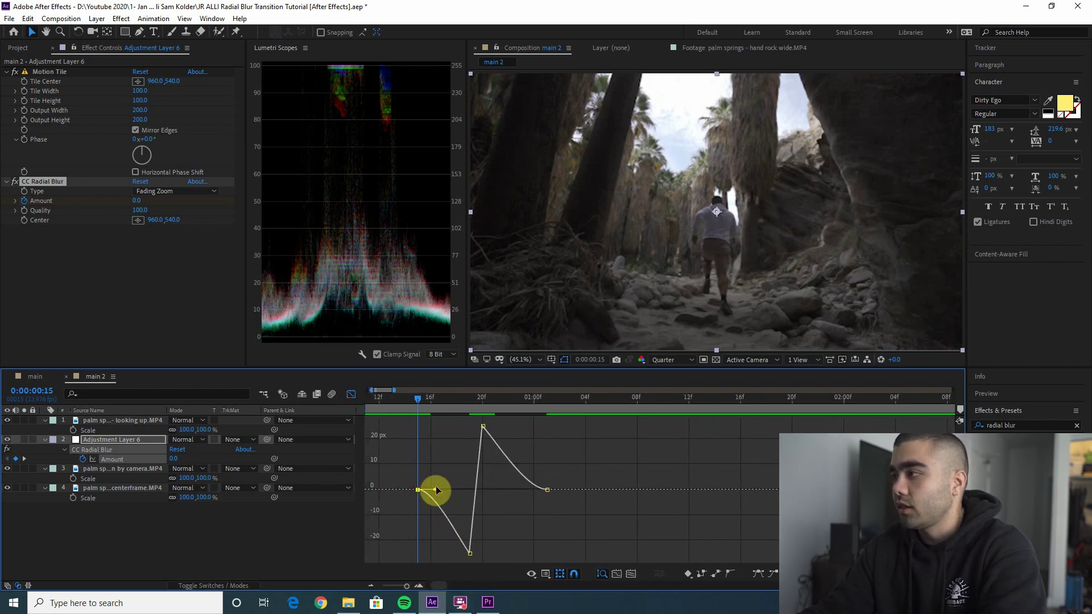
left_click_drag(436, 489, 448, 490)
left_click(547, 490)
left_click_drag(527, 494, 510, 489)
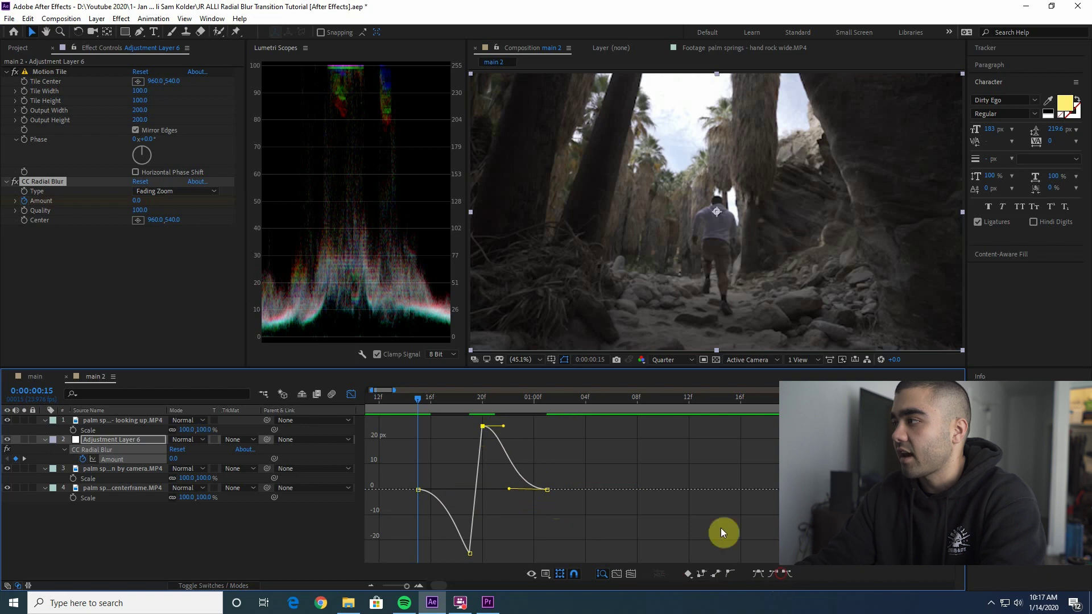
Step: Shape the handles of the amount keyframe on 0:00:00:20 for a straight rise at the cut and a steep drop after the peak
left_click_drag(507, 431, 483, 452)
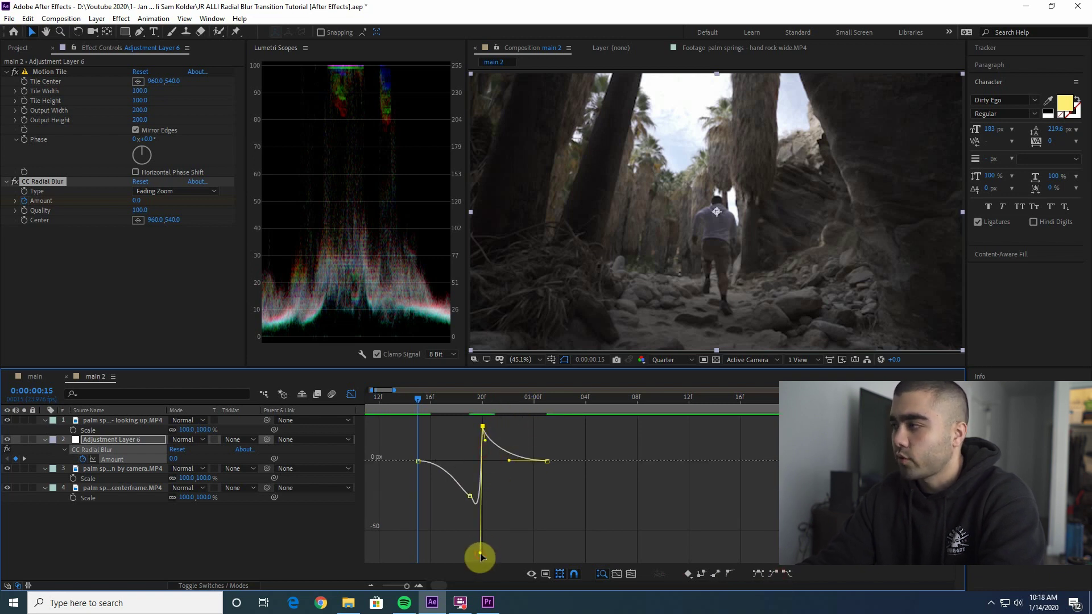
left_click_drag(481, 556, 487, 524)
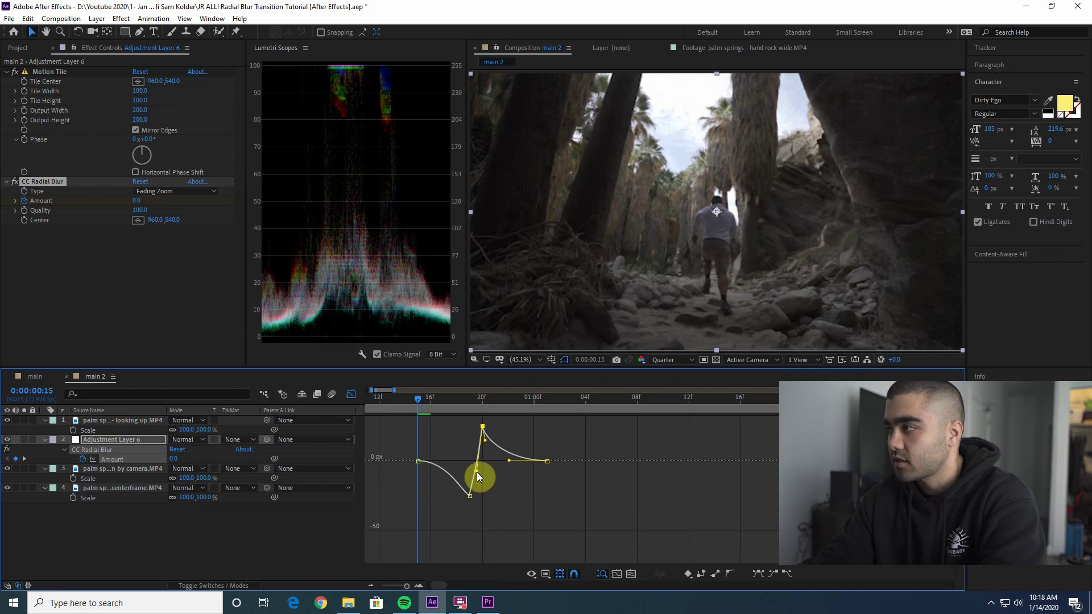
left_click_drag(477, 472, 474, 470)
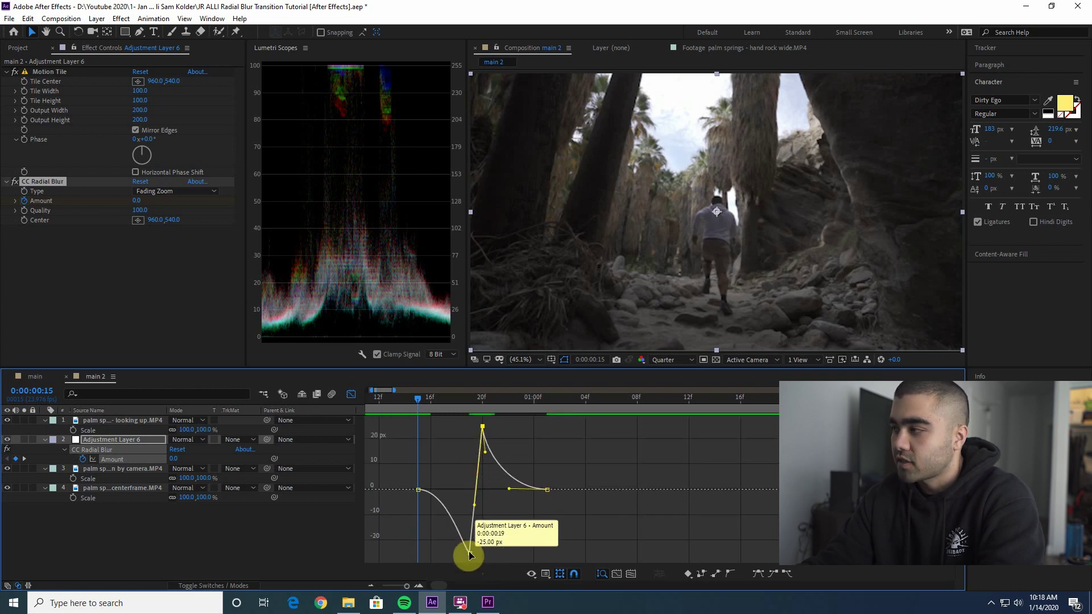
Step: Ease into the -25 keyframe on 0:00:00:19 and raise its incoming handle so the curve plunges steeply into the cut
left_click(469, 555)
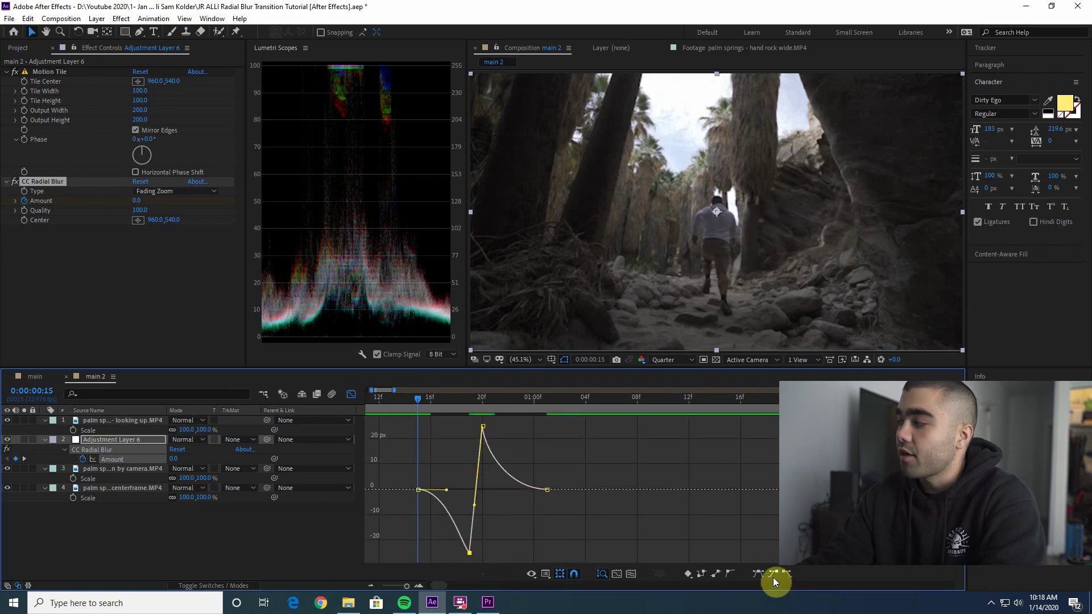
left_click(773, 575)
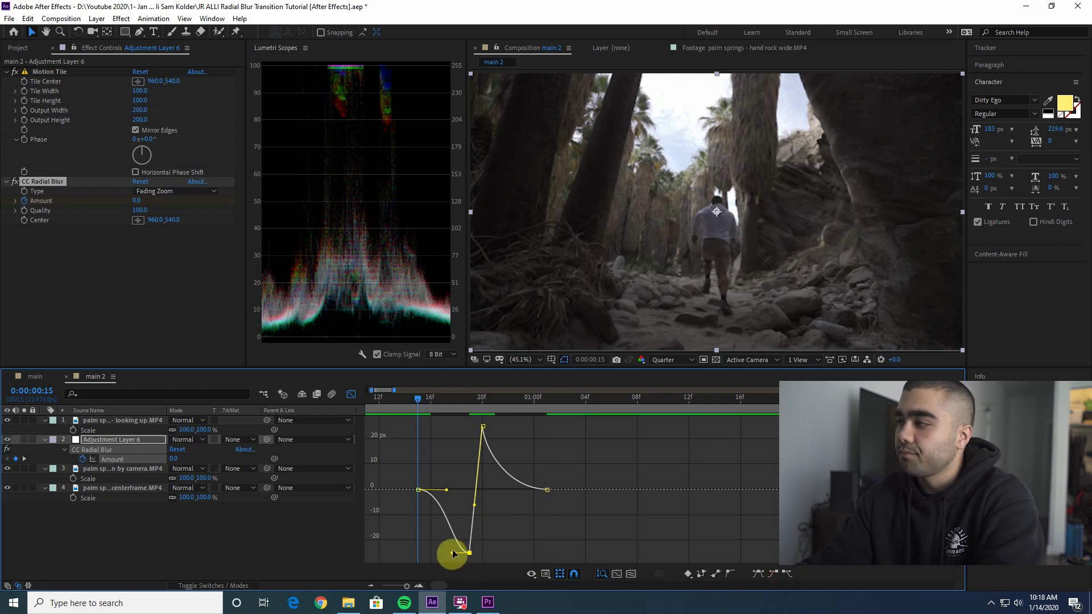
left_click_drag(453, 554, 465, 520)
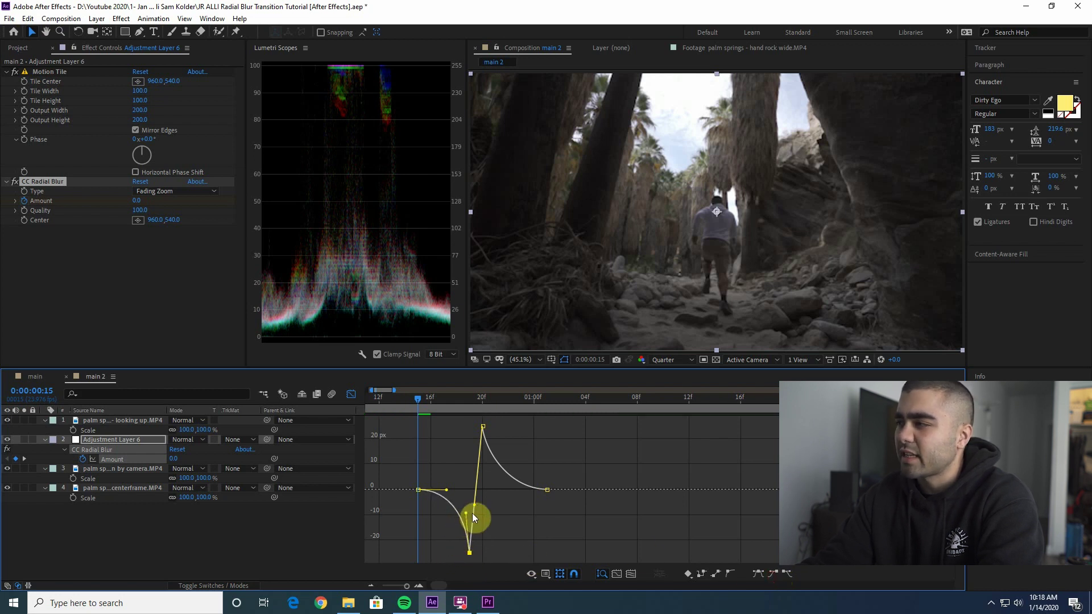
left_click(153, 174)
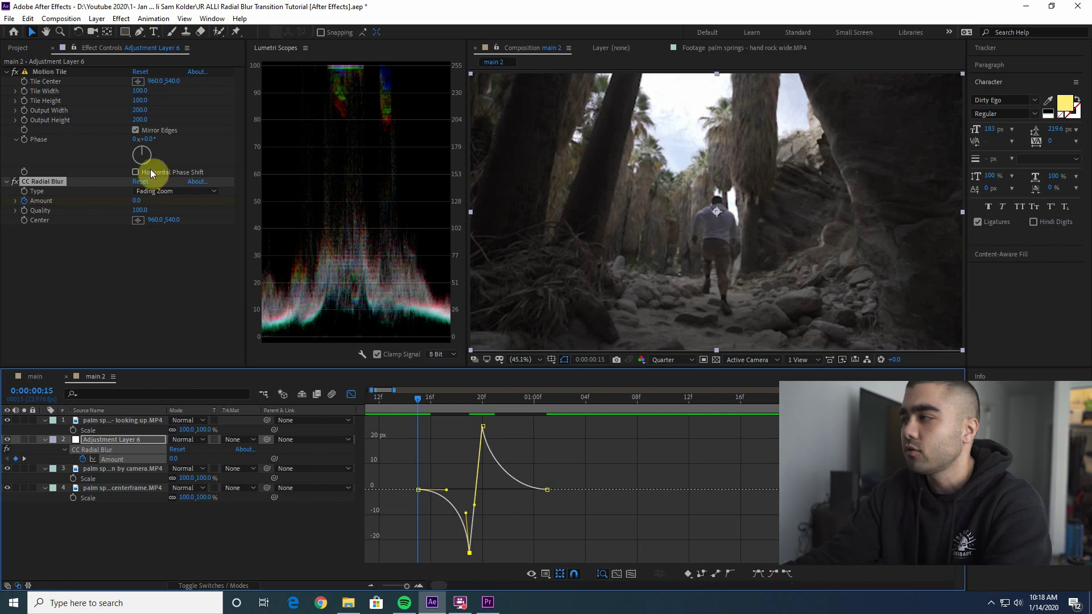
Step: Extend the outgoing handle of the 25 keyframe on 0:00:00:20 further downward to sharpen the falloff
left_click(485, 433)
left_click(483, 427)
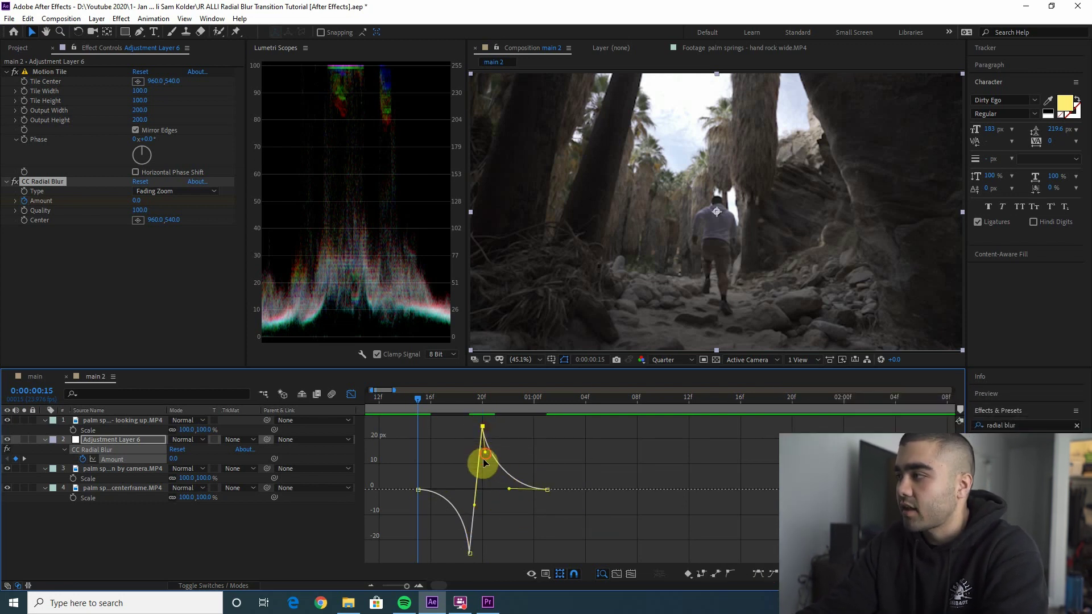
left_click_drag(486, 462, 485, 473)
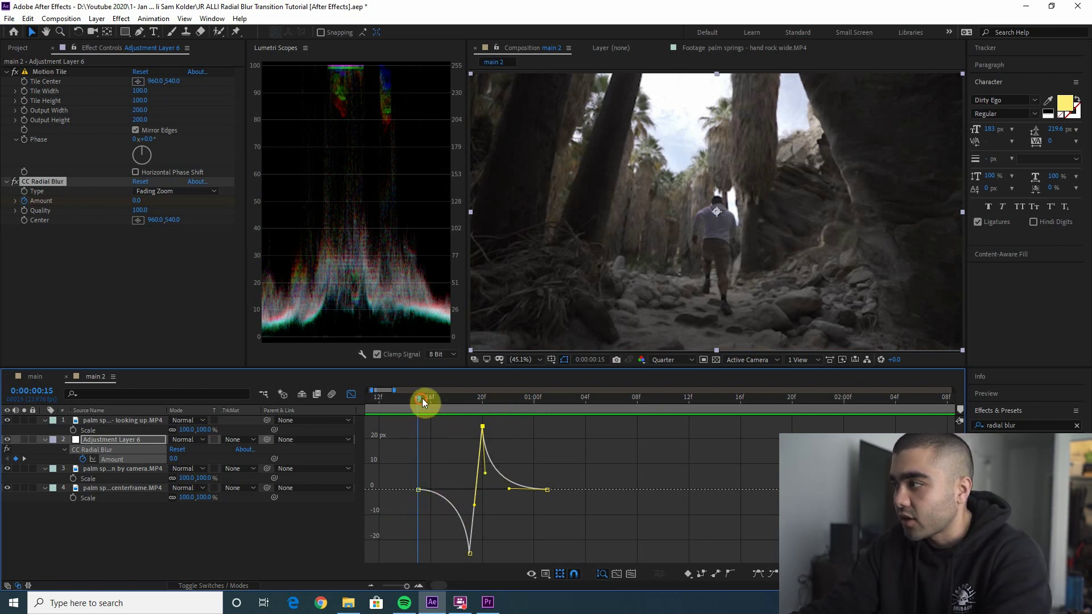
Step: Play back the cut between the first two clips repeatedly to review the eased radial blur transition
left_click(442, 397)
left_click_drag(442, 397, 422, 412)
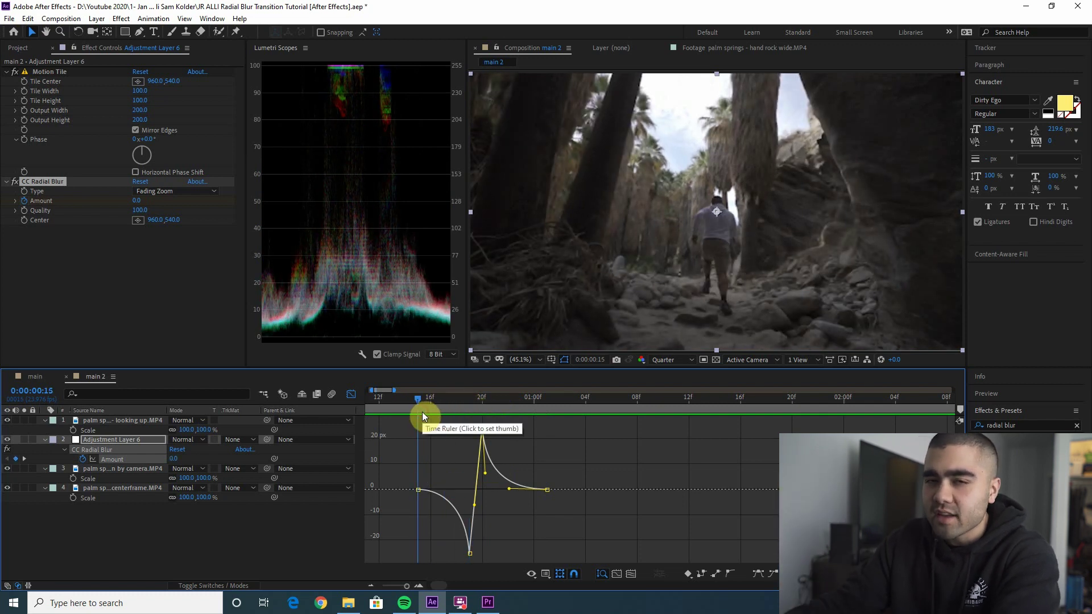
left_click(387, 398)
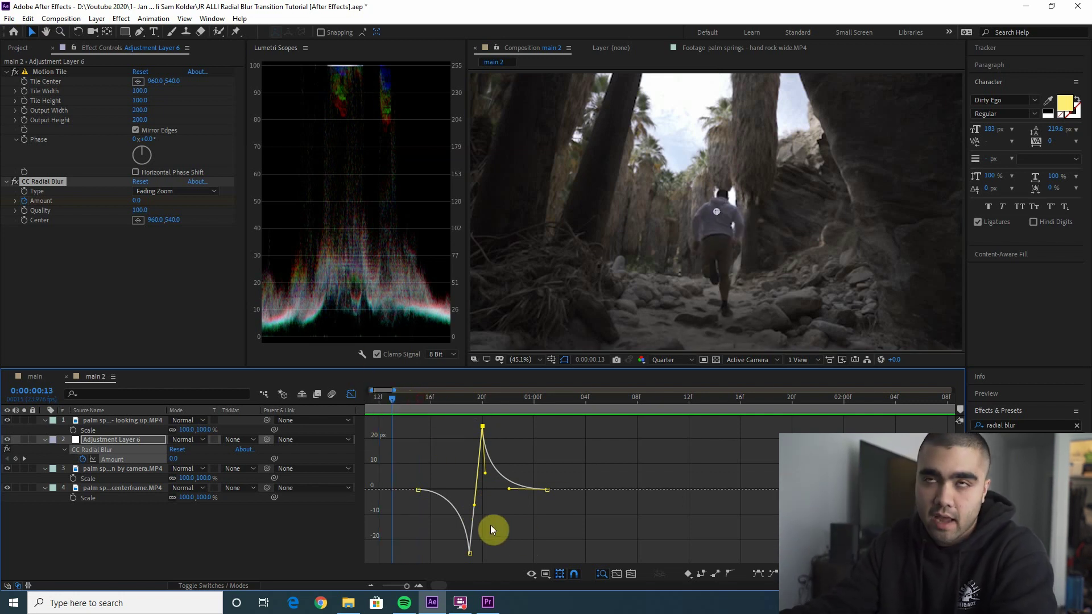
key("space")
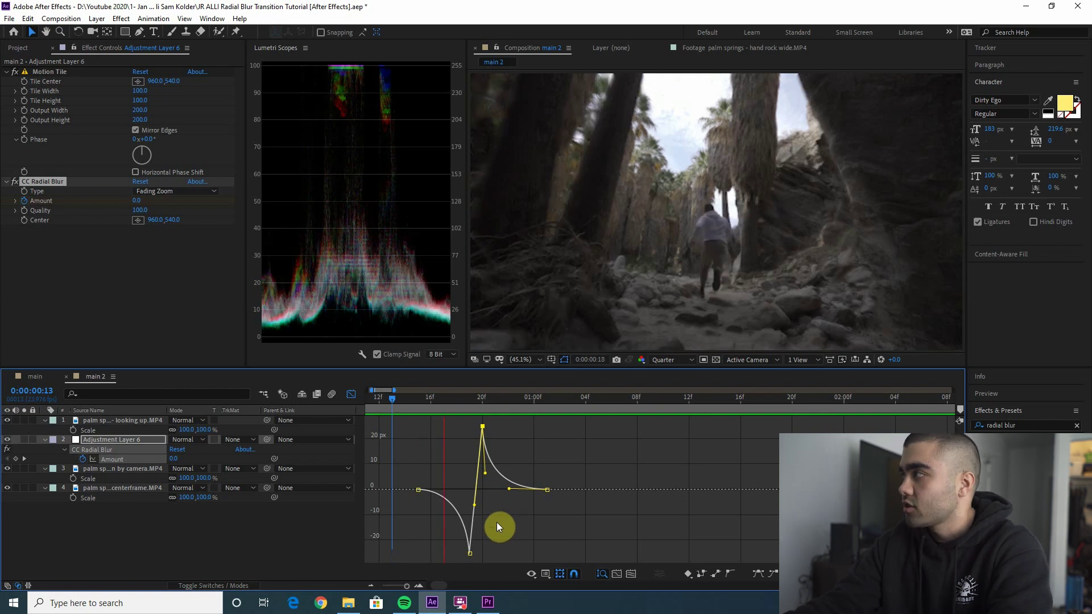
key("space")
left_click_drag(478, 400, 378, 400)
key("space")
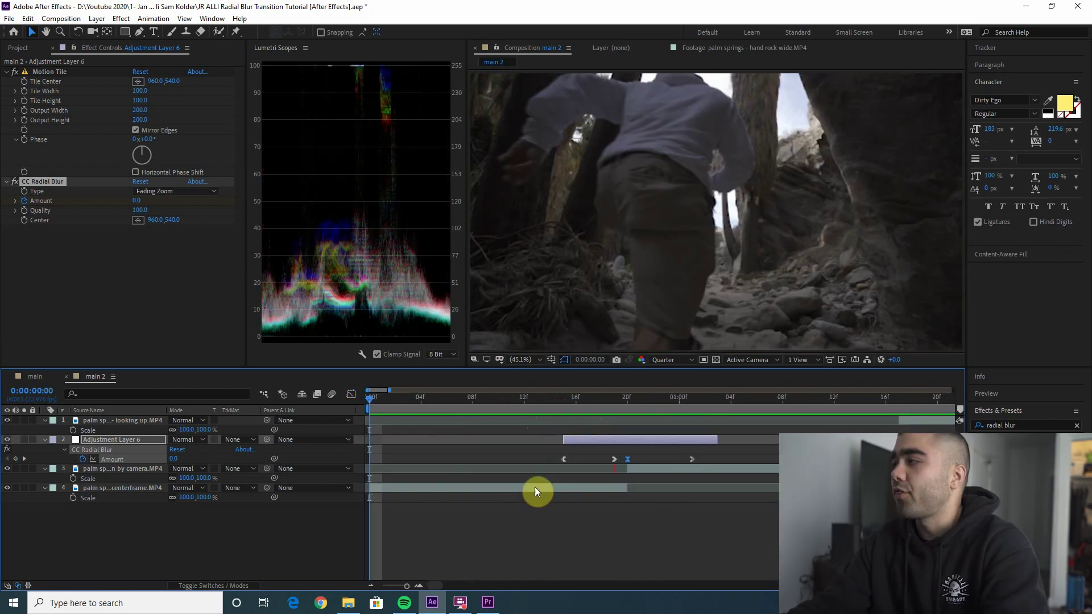
key("space")
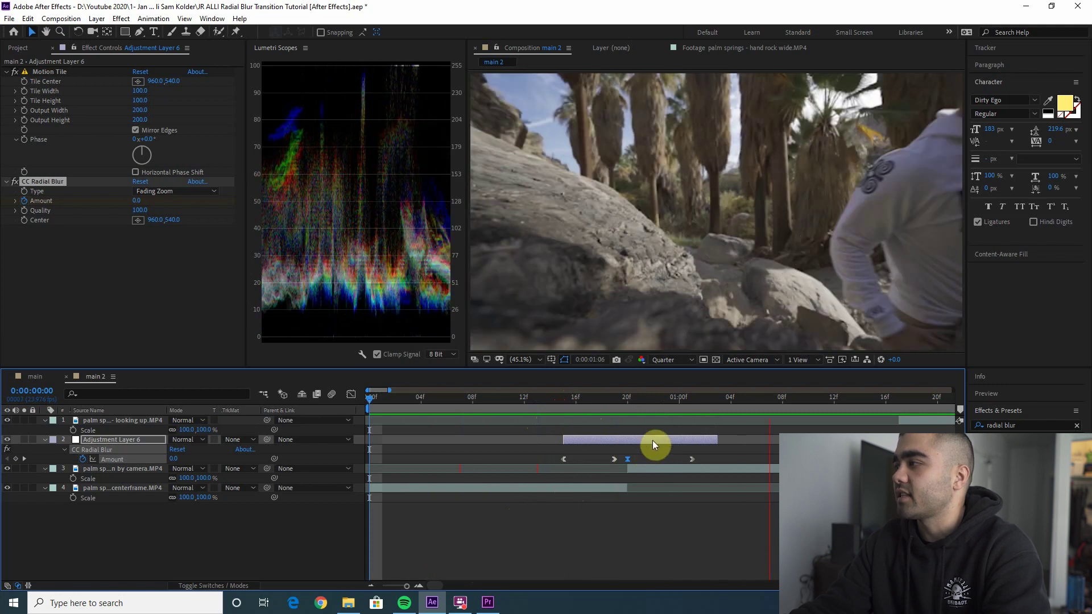
Step: Enable time remapping on the first clip and add a time-remap keyframe on 0:00:00:15
left_click(653, 405)
left_click_drag(653, 404, 564, 410)
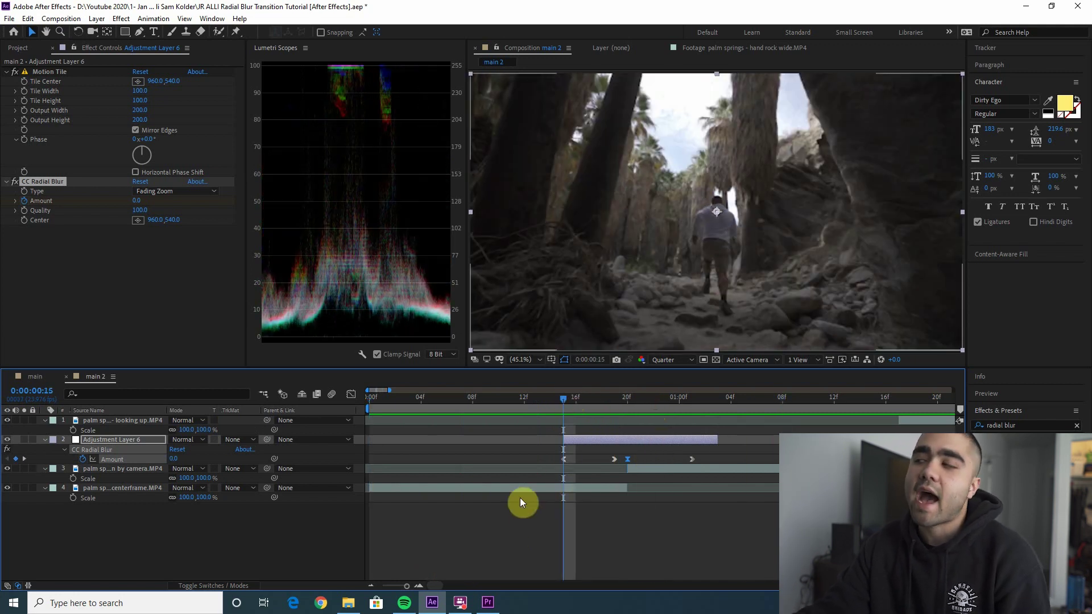
right_click(574, 489)
mouse_move(623, 240)
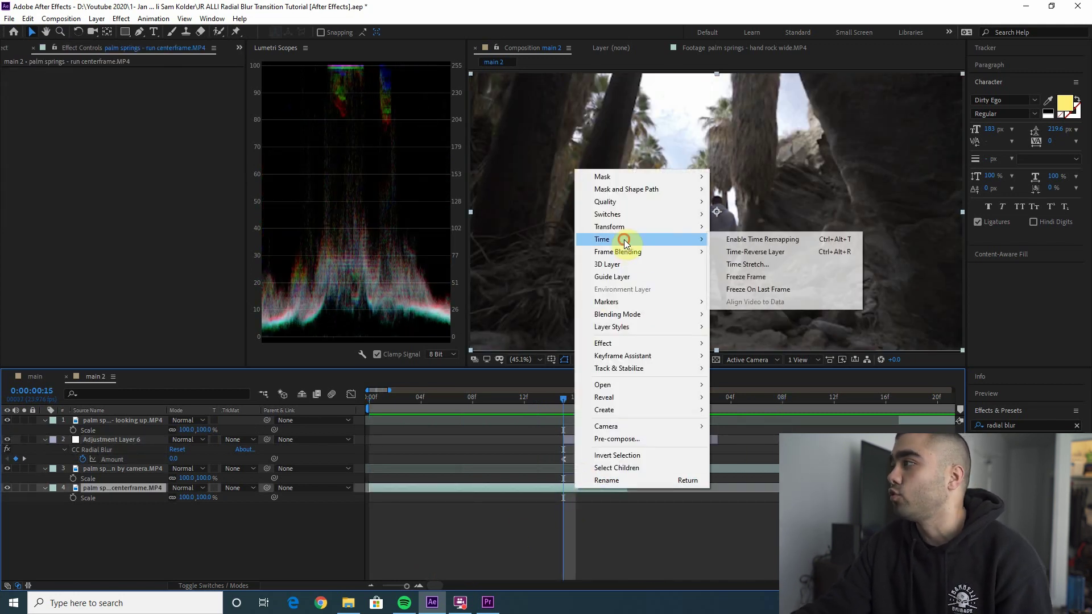
left_click(700, 236)
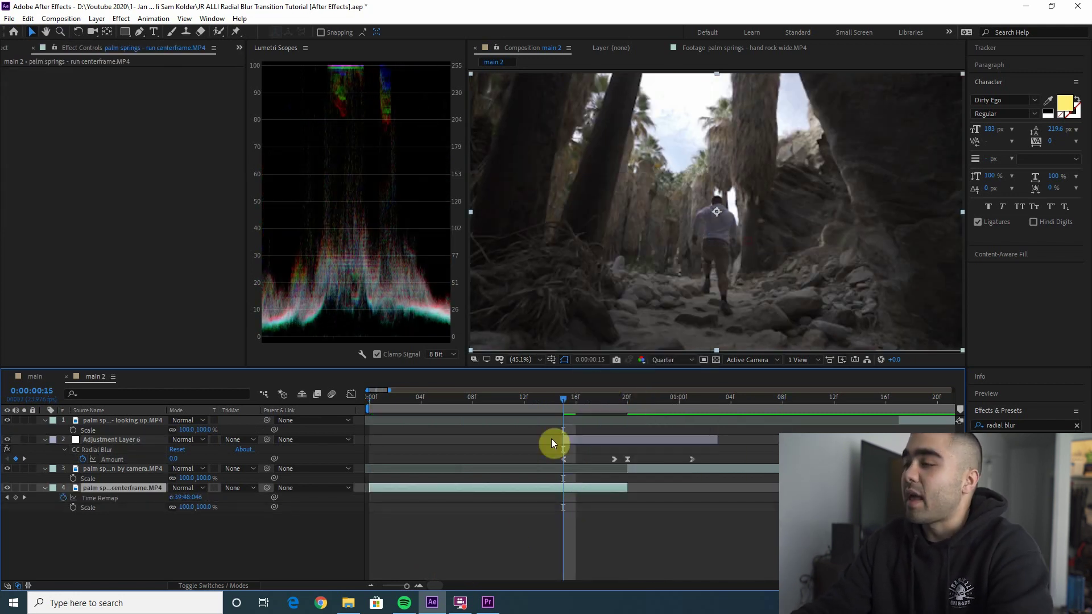
left_click(16, 499)
Step: Add a time-remap keyframe to the first clip on 0:00:00:13 and move it earlier to 0:00:00:05
left_click(547, 399)
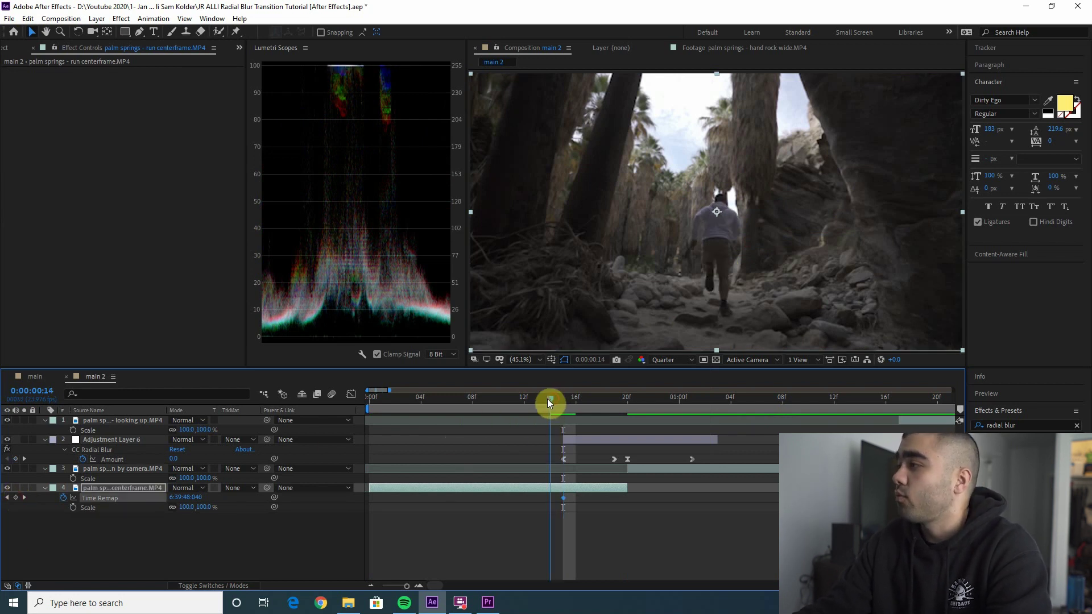
left_click_drag(547, 399, 535, 401)
left_click(16, 499)
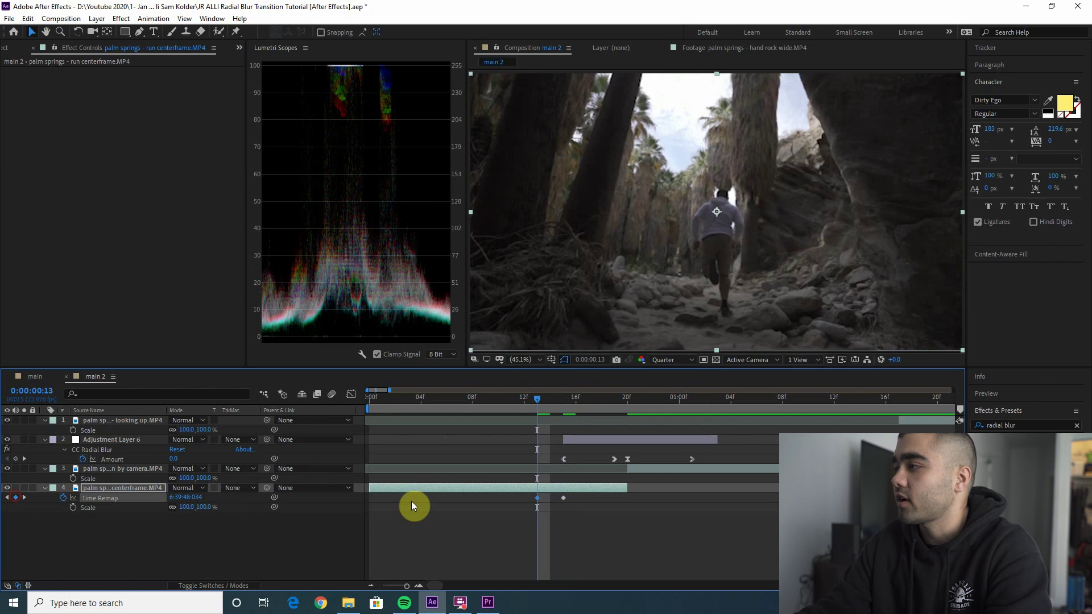
left_click_drag(534, 499, 434, 498)
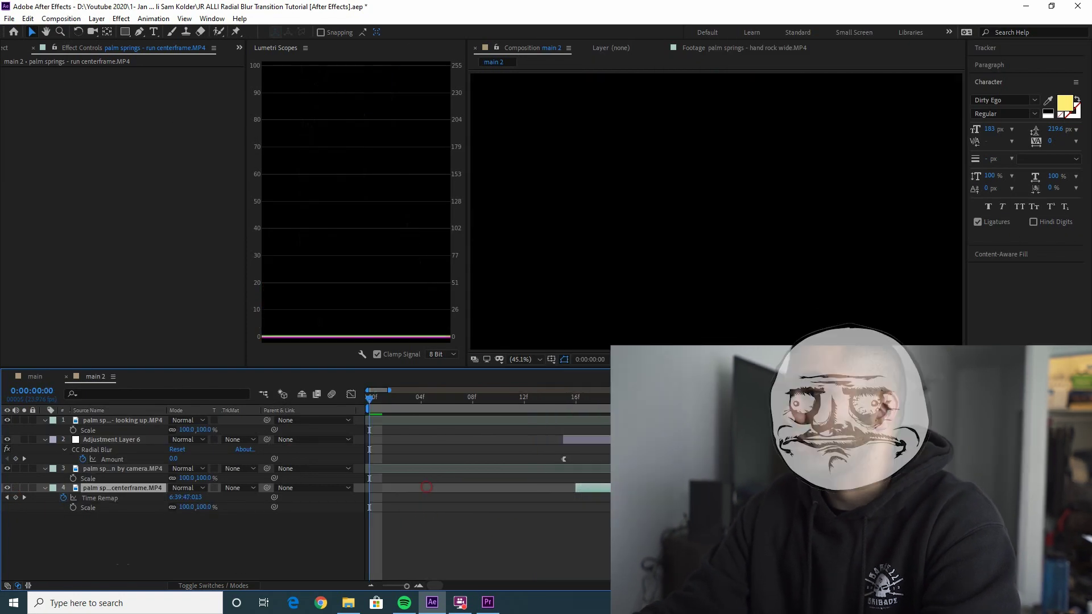
Step: Keyframe the first clip's time remap at its 0:00:00:00 start, then add one on 0:00:01:07 and move it earlier to 0:00:00:20
left_click(19, 498)
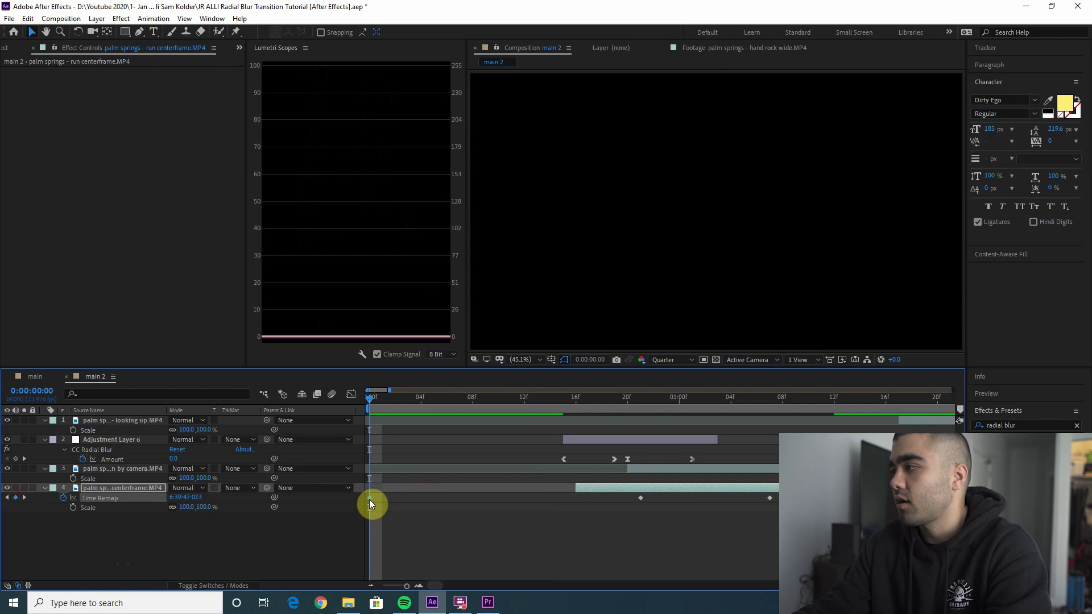
left_click_drag(574, 500, 376, 498)
left_click_drag(563, 414, 770, 408)
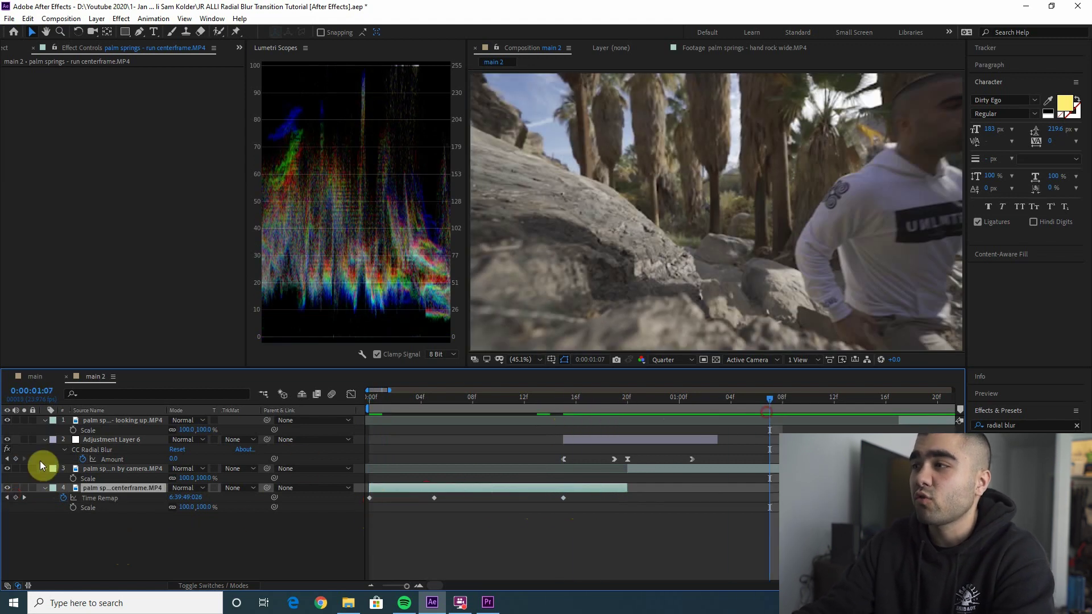
left_click(15, 498)
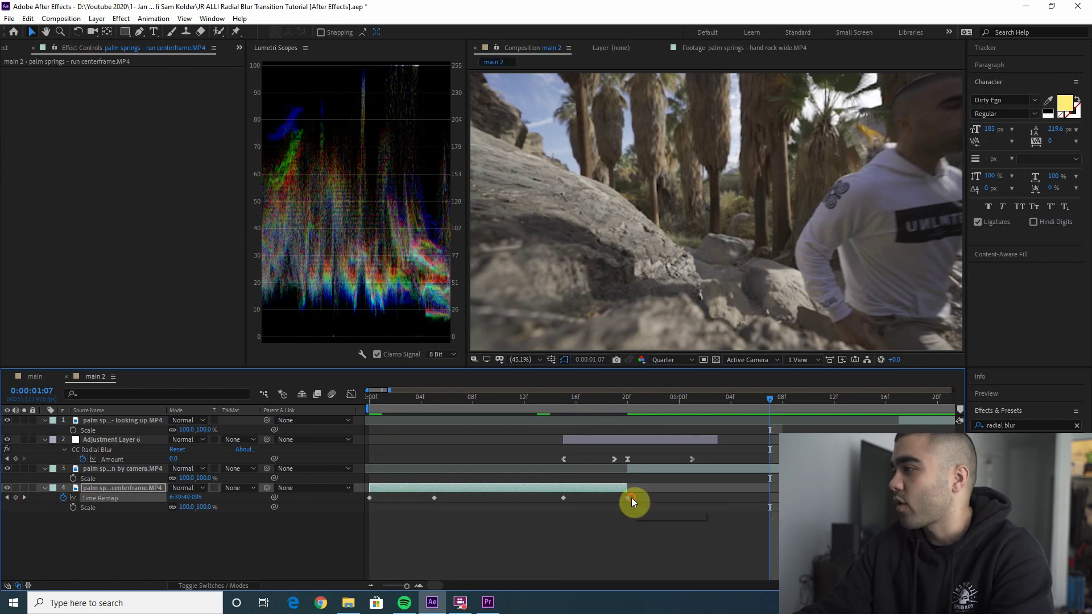
Step: In the graph editor, ease out the first clip's time-remap keyframe on 0:00:00:15 and lengthen its outgoing handle
key("Home")
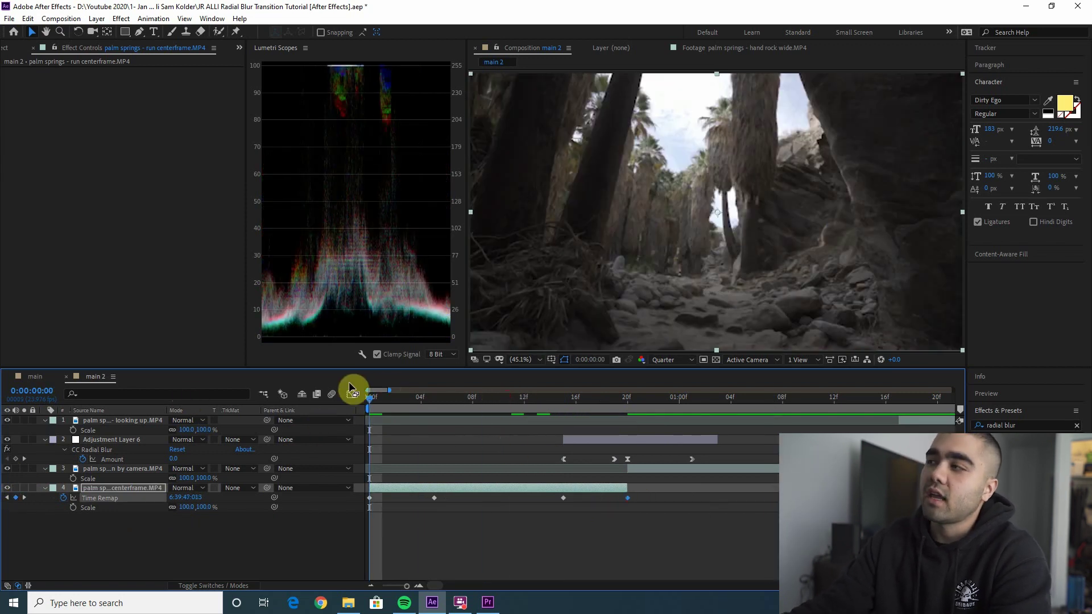
left_click(351, 394)
mouse_move(566, 507)
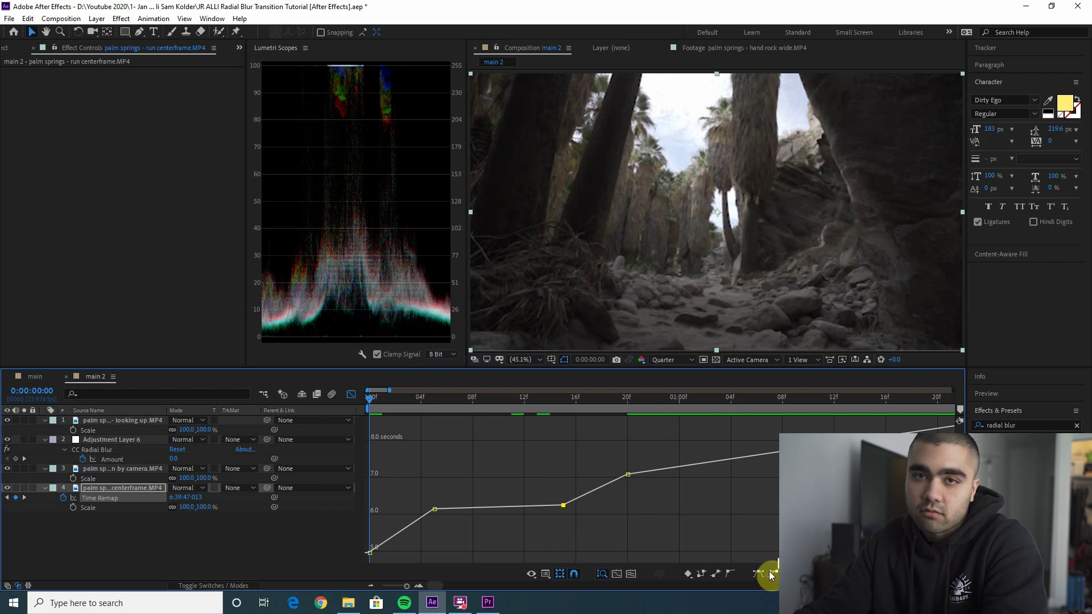
left_click(787, 571)
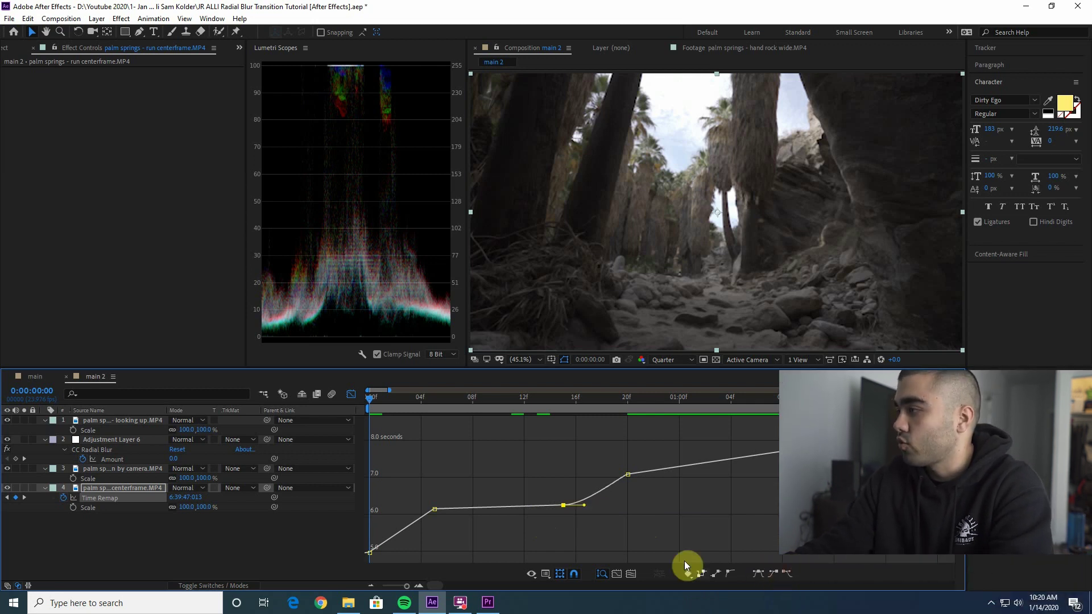
left_click(563, 505)
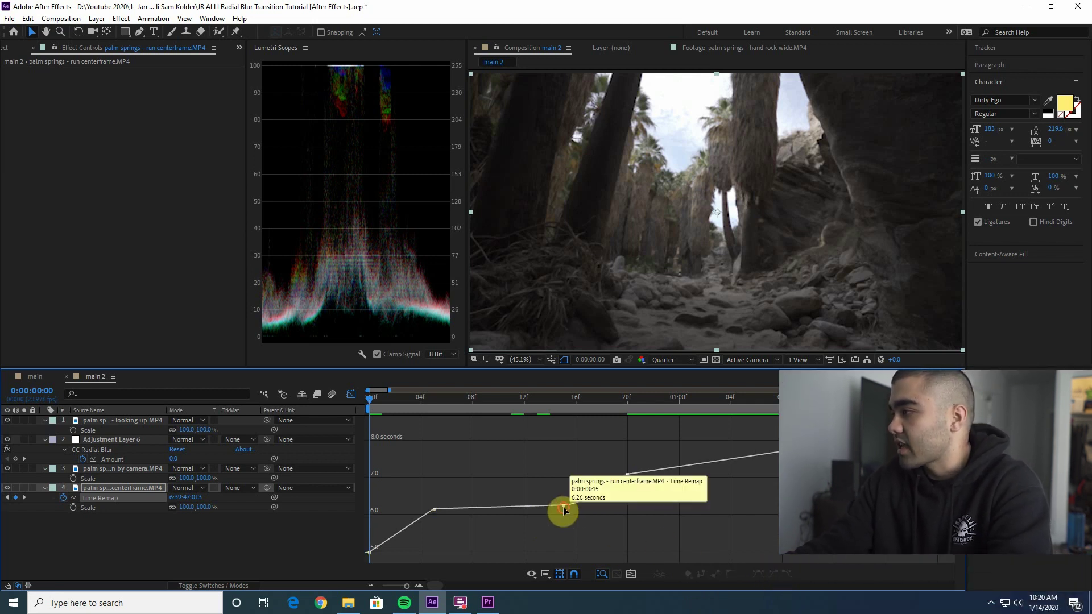
Step: Ease in the first clip's time-remap keyframe on 0:00:00:20 and pull its incoming handle steeply downward to speed up the clip's end
left_click(628, 474)
left_click(774, 572)
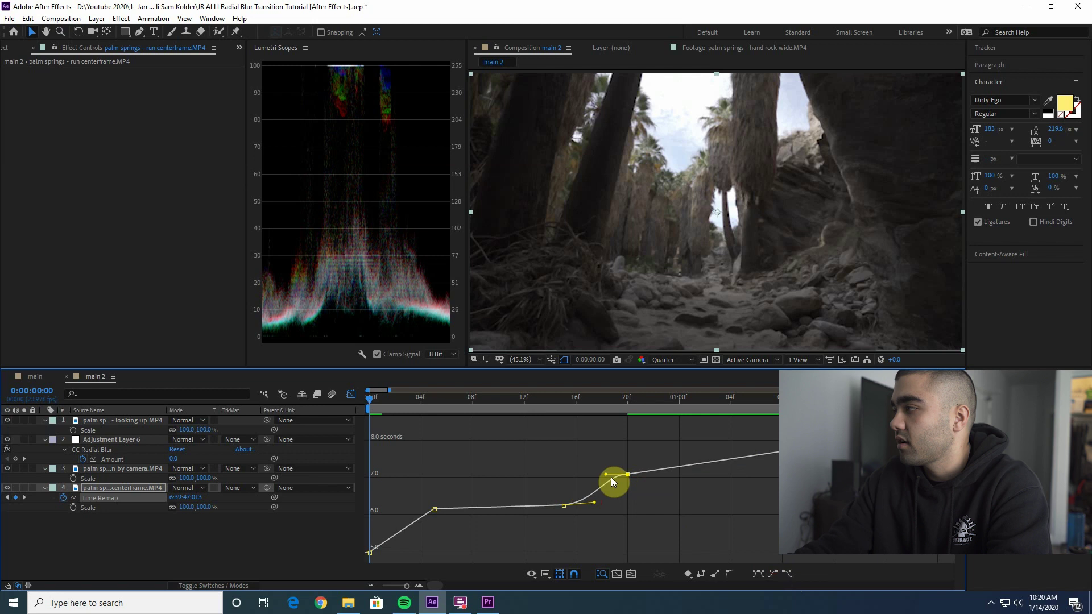
left_click_drag(618, 491, 620, 493)
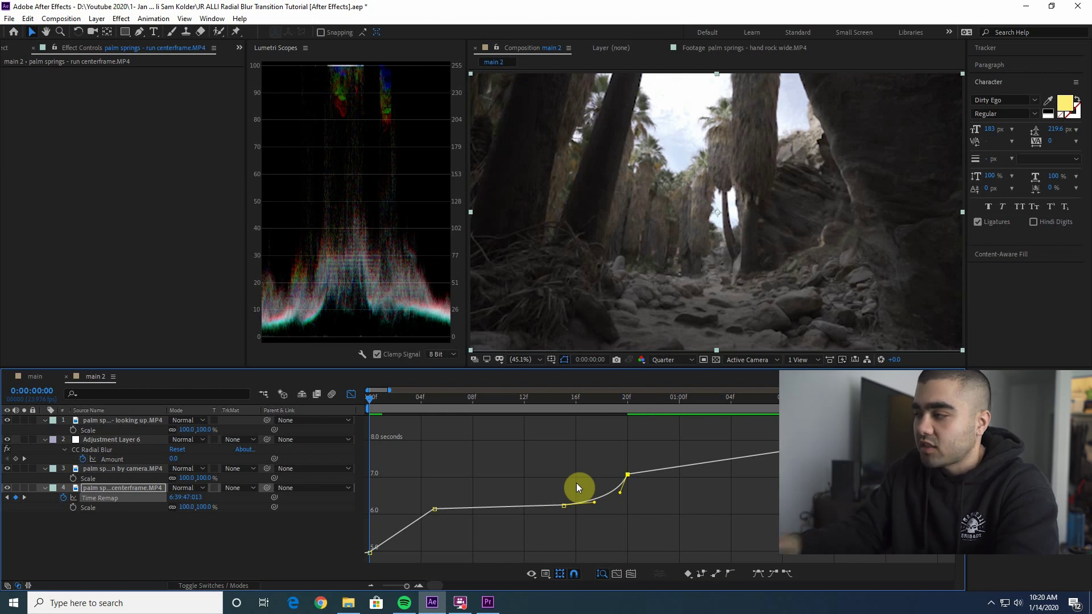
Step: Ease in the time-remap keyframe on 0:00:00:05 and ease out the one on 0:00:00:00 with a steep outgoing handle for a fast start
left_click(434, 509)
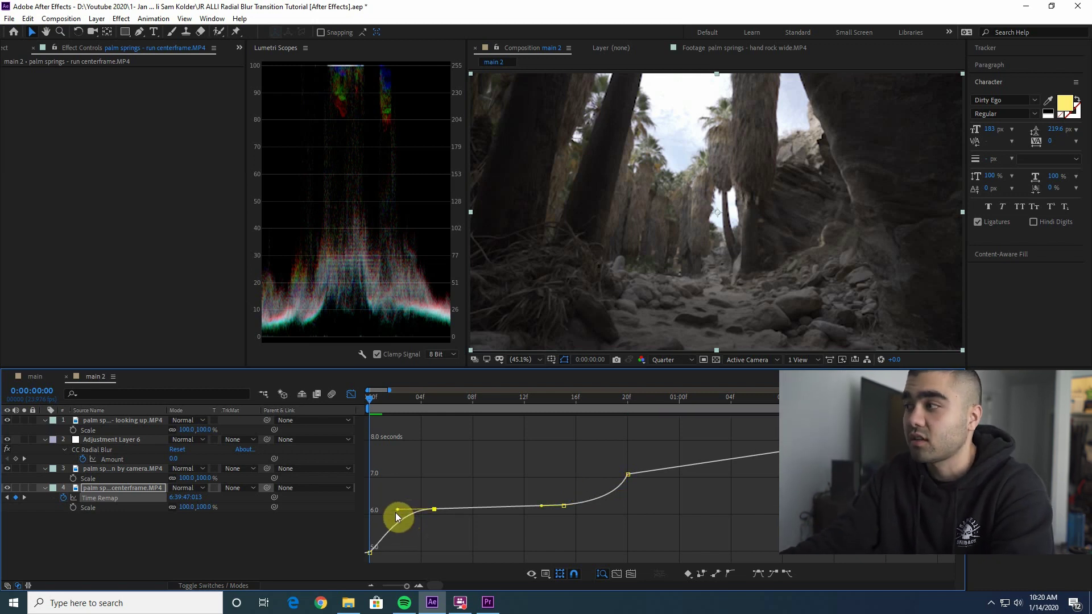
left_click_drag(399, 517, 400, 514)
left_click(370, 552)
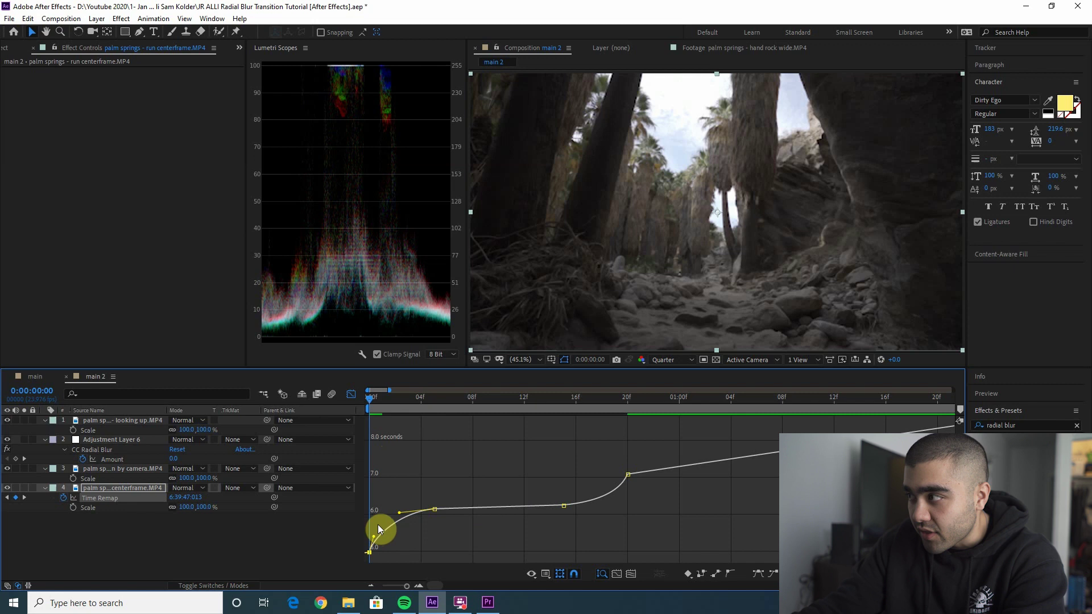
mouse_move(434, 512)
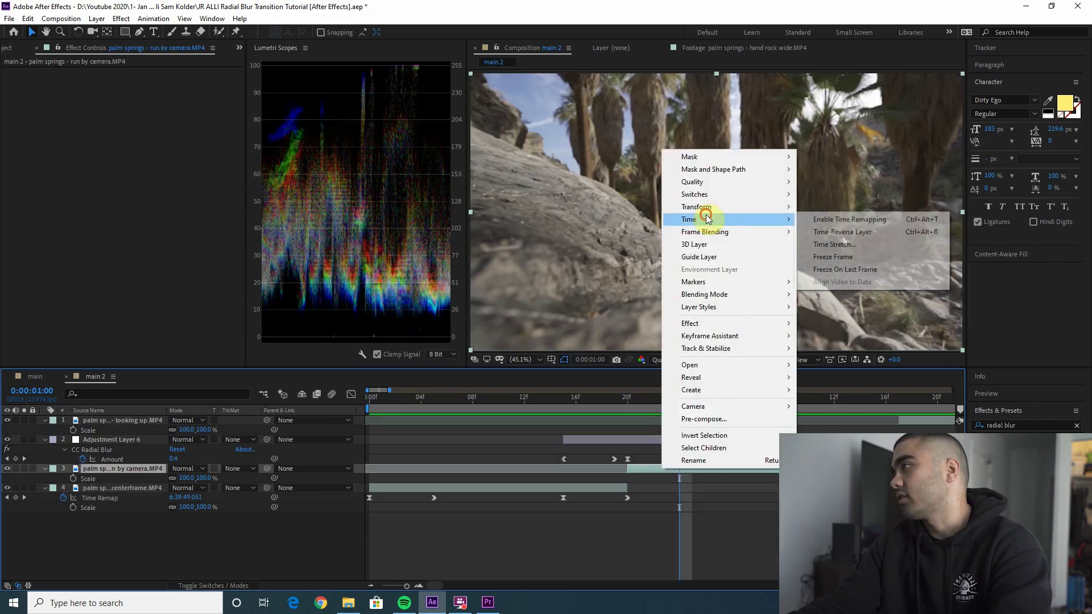
Step: Enable time remapping on the run by camera clip and add time-remap keyframes for its fast start, slow middle and fast end
left_click(819, 214)
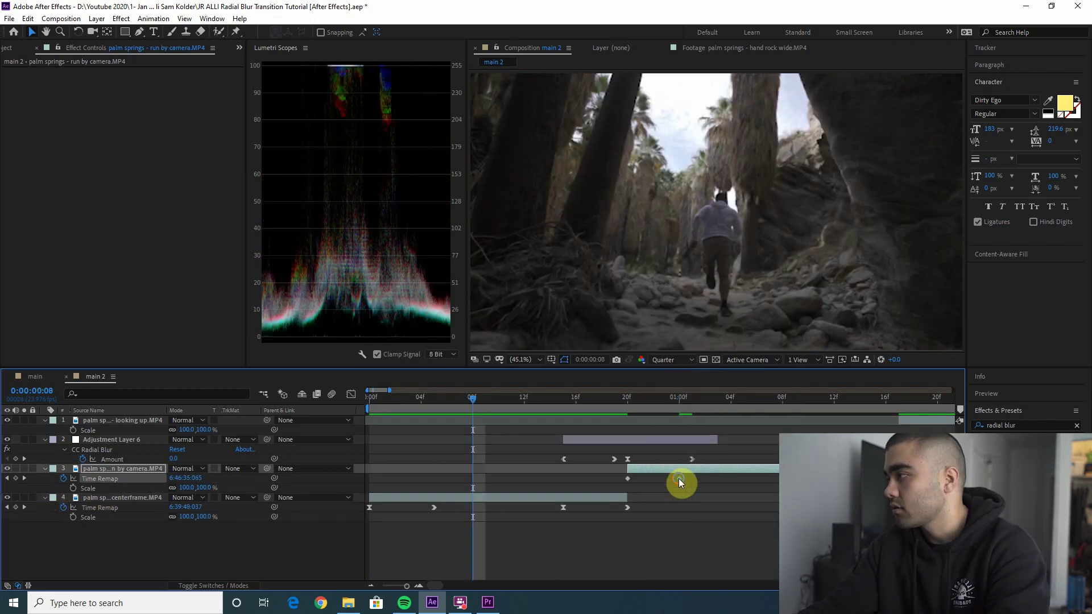
left_click(719, 400)
left_click(15, 479)
scroll(680, 444, "right", 5)
left_click(685, 402)
Step: Ease the second clip's time-remap curve in the graph editor around its keyframes on 0:00:01:11 and 0:00:01:17
right_click(479, 479)
left_click(527, 471)
left_click(631, 529)
key("shift+F3")
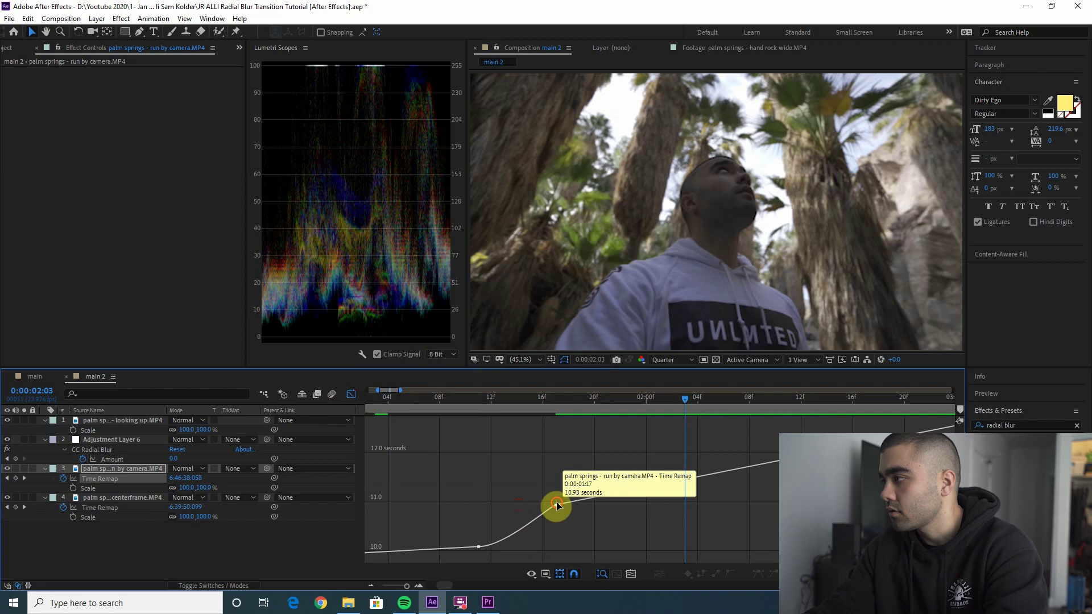
left_click_drag(419, 408, 658, 405)
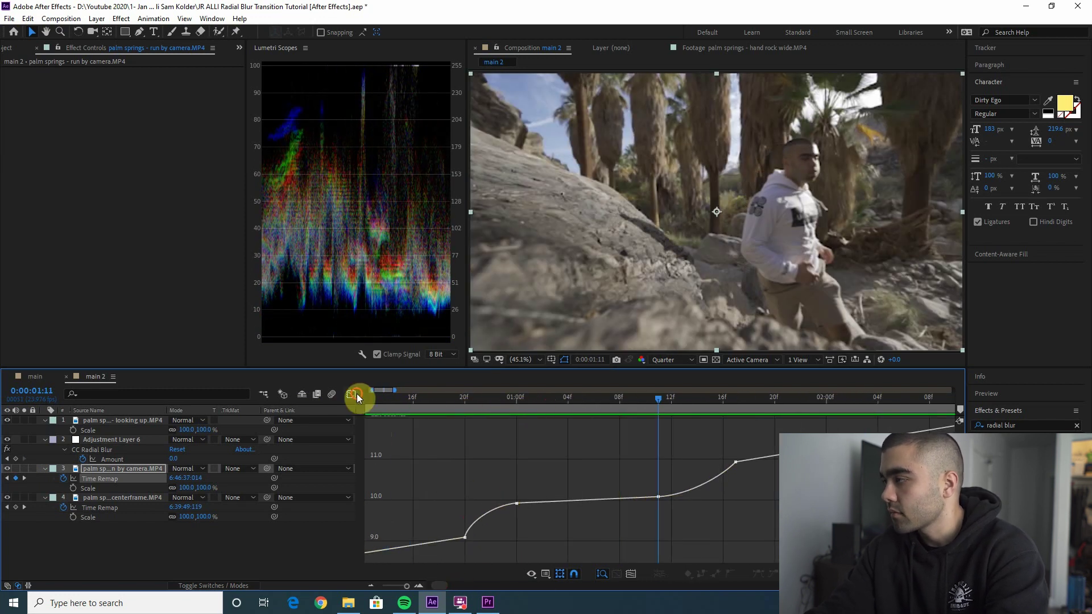
left_click(351, 395)
Step: Play back the cut between the first two clips repeatedly to review the speed ramp with the radial blur
left_click_drag(501, 400, 231, 424)
key("space")
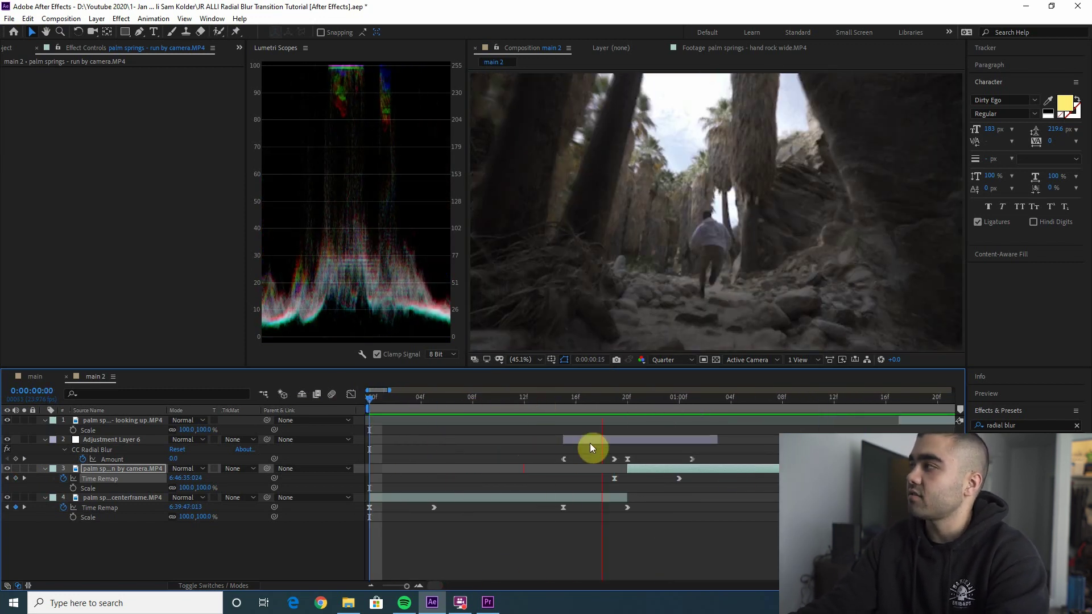
key("space")
left_click_drag(680, 404, 512, 404)
key("space")
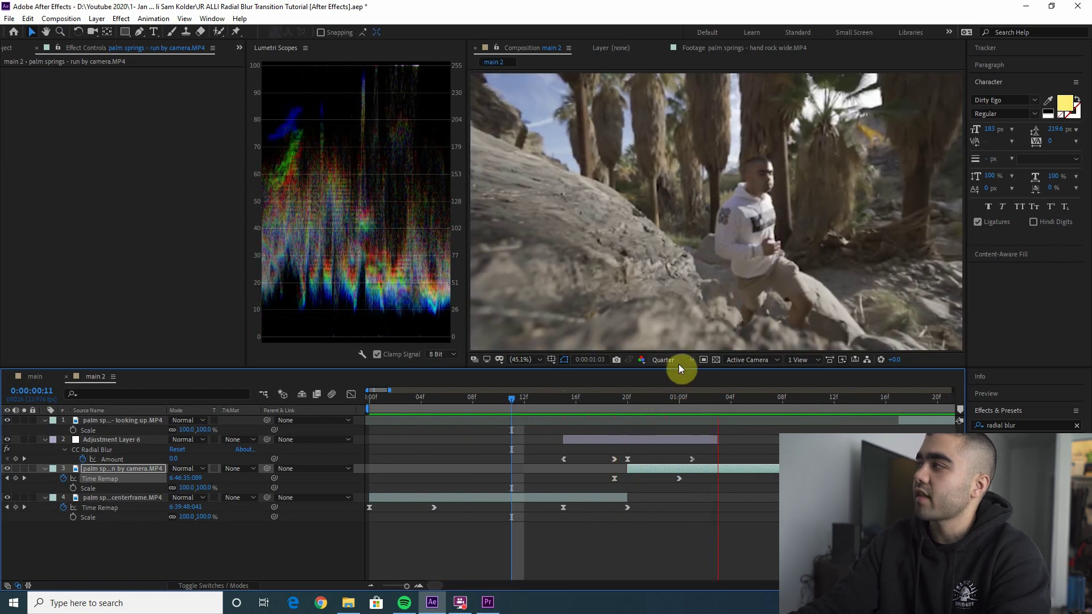
key("space")
left_click_drag(663, 403, 499, 403)
key("space")
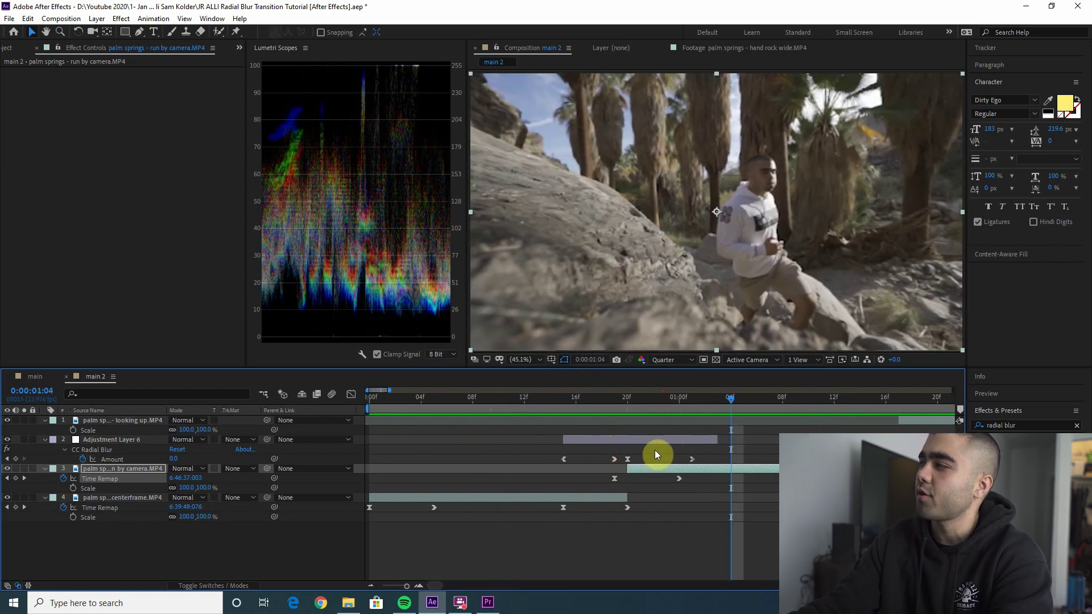
Step: Move the second clip's first time-remap keyframe to 0:00:00:18 and the first clip's last one to 0:00:00:21, overlapping the cut
left_click(639, 401)
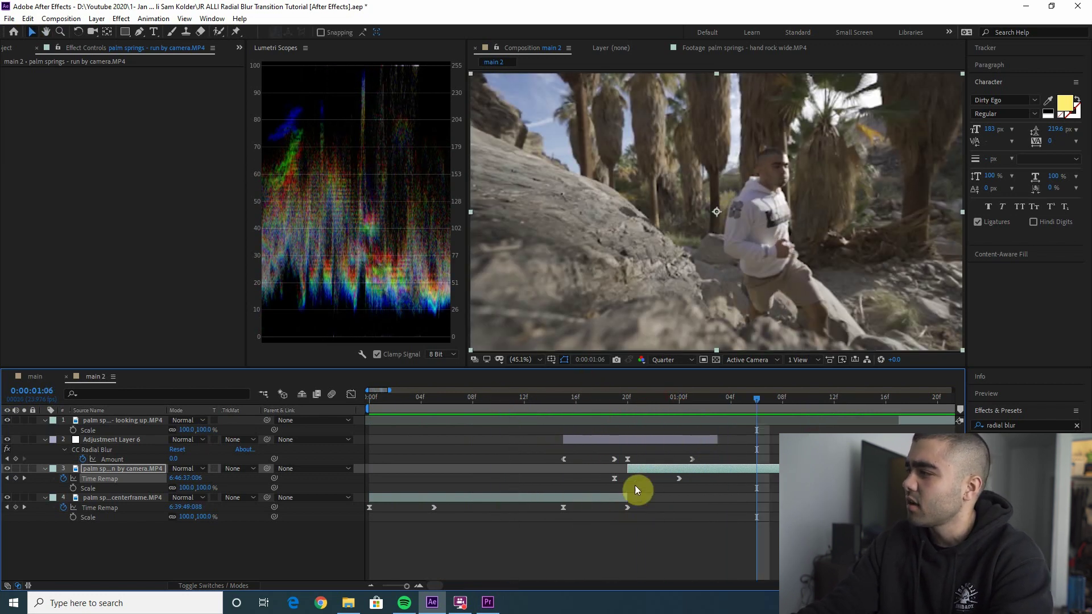
left_click_drag(615, 480, 639, 507)
left_click(592, 401)
Step: Replay the transition from several points before the cut to check the speed ramp with the shifted keyframes
left_click_drag(596, 405, 410, 437)
key("space")
key("space")
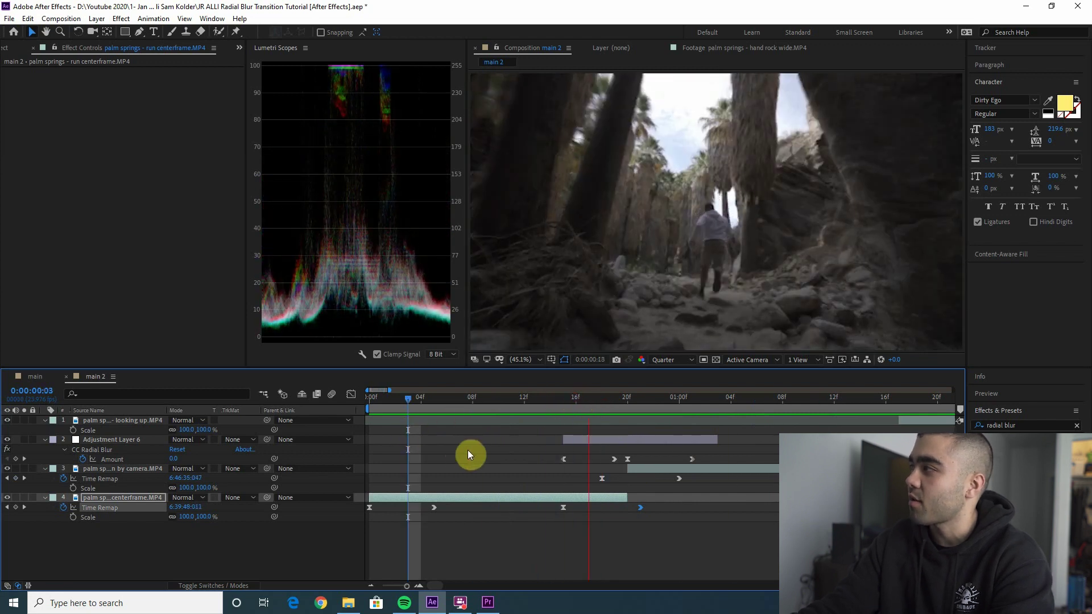
key("space")
left_click(499, 402)
key("space")
key("space")
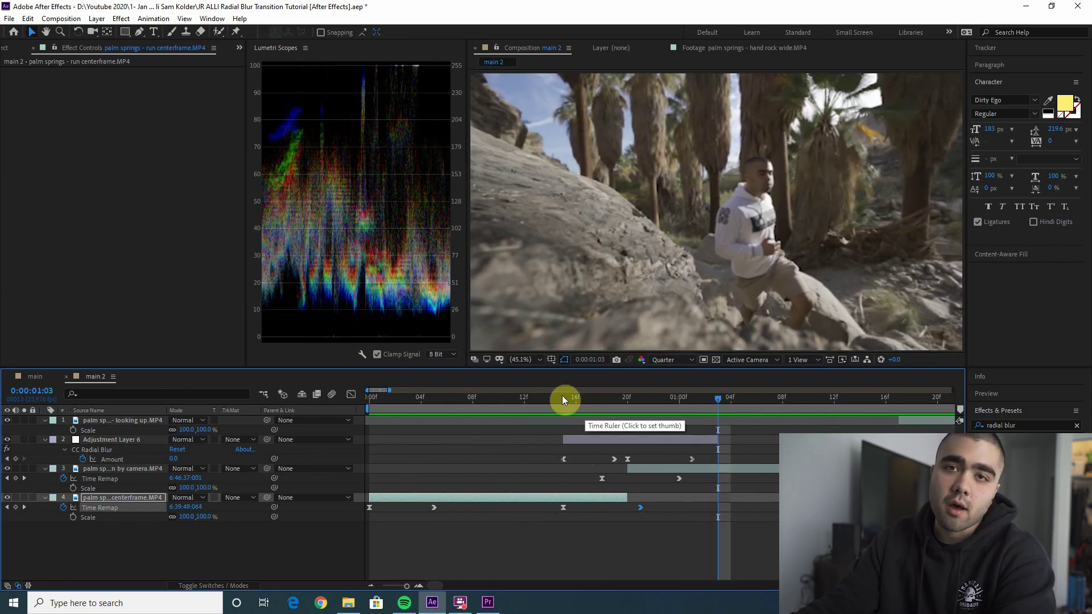
key("space")
left_click(438, 405)
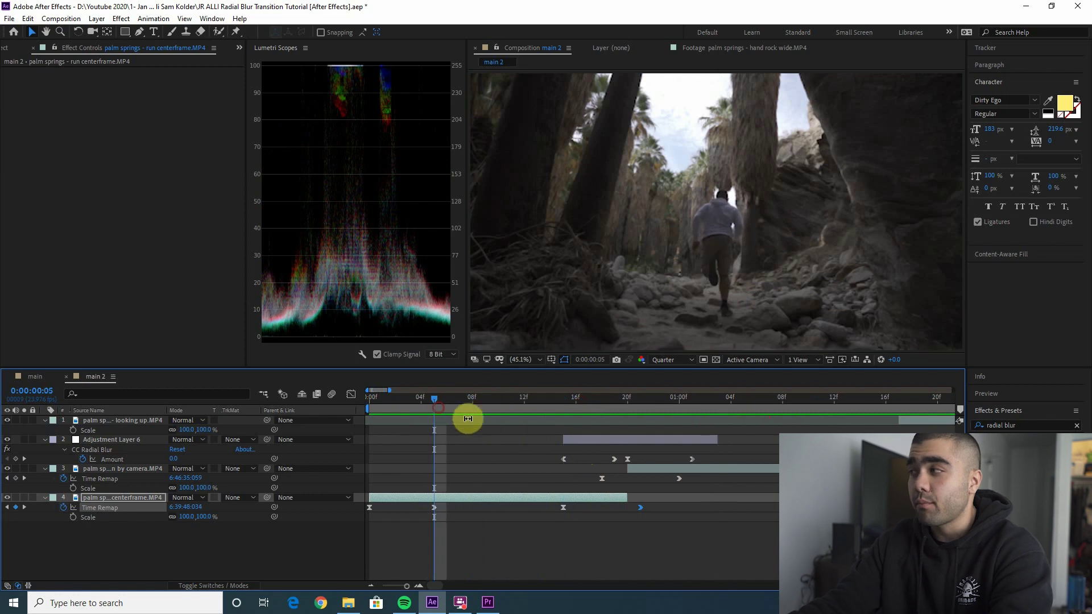
key("space")
key("space")
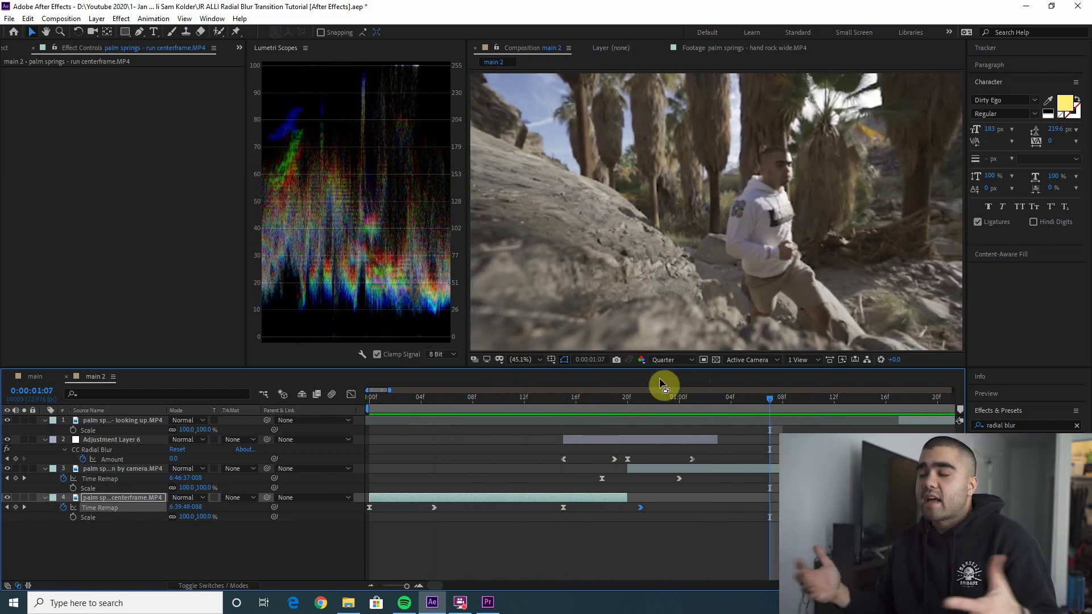